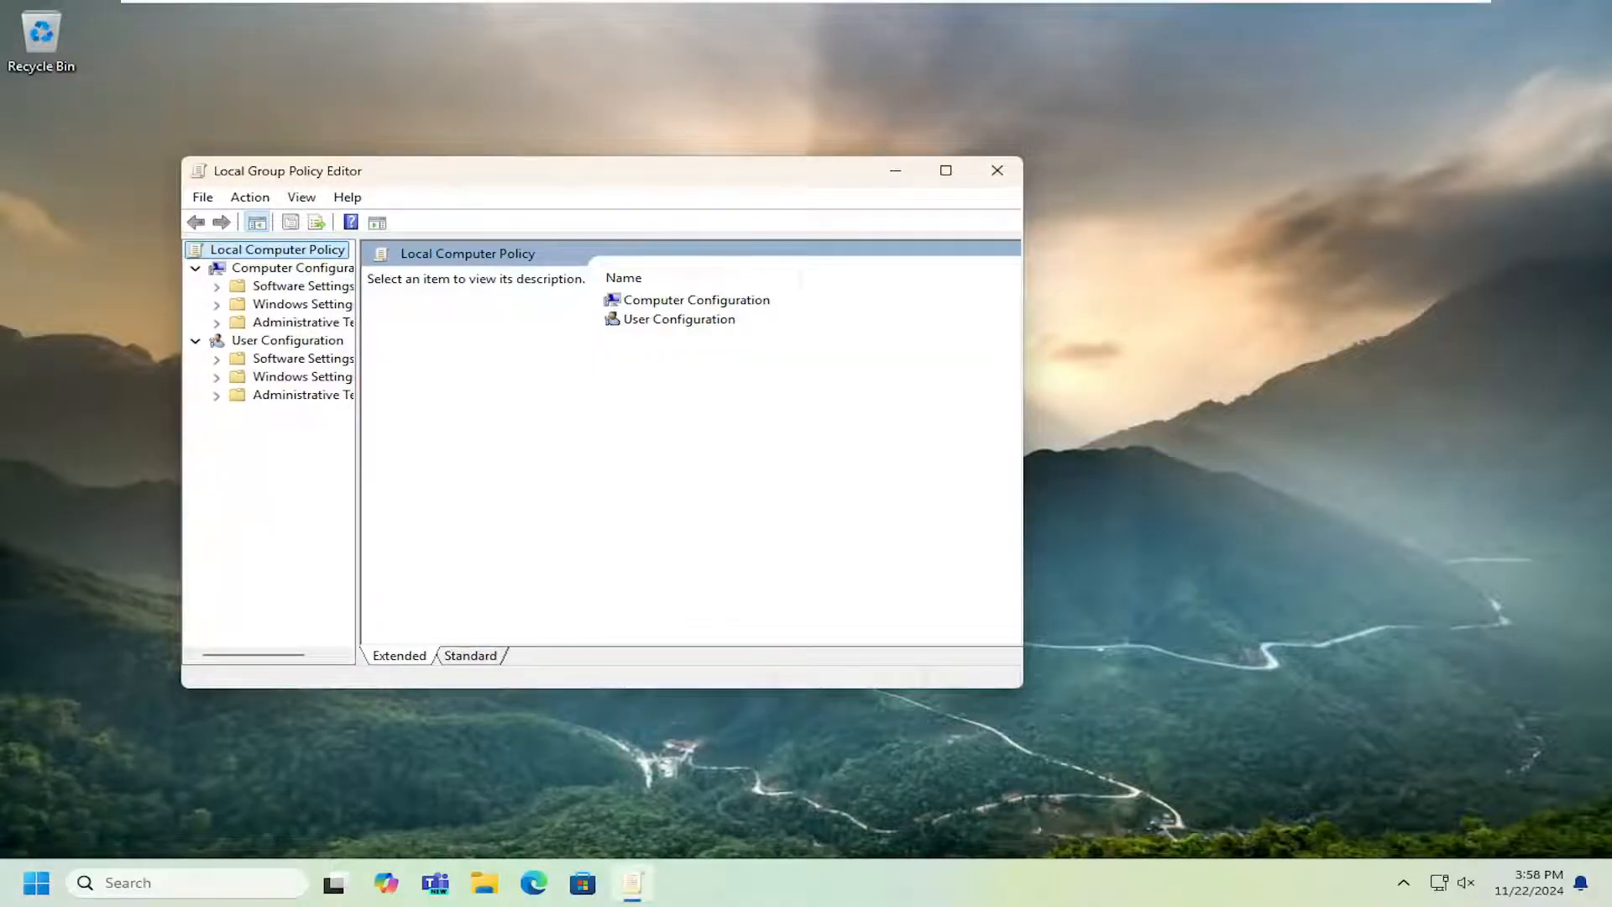
Open the Fixed Data Drives policies under Computer Configuration, Administrative Templates, Windows Components, BitLocker Drive Encryption.
left_click_drag(691, 173, 825, 175)
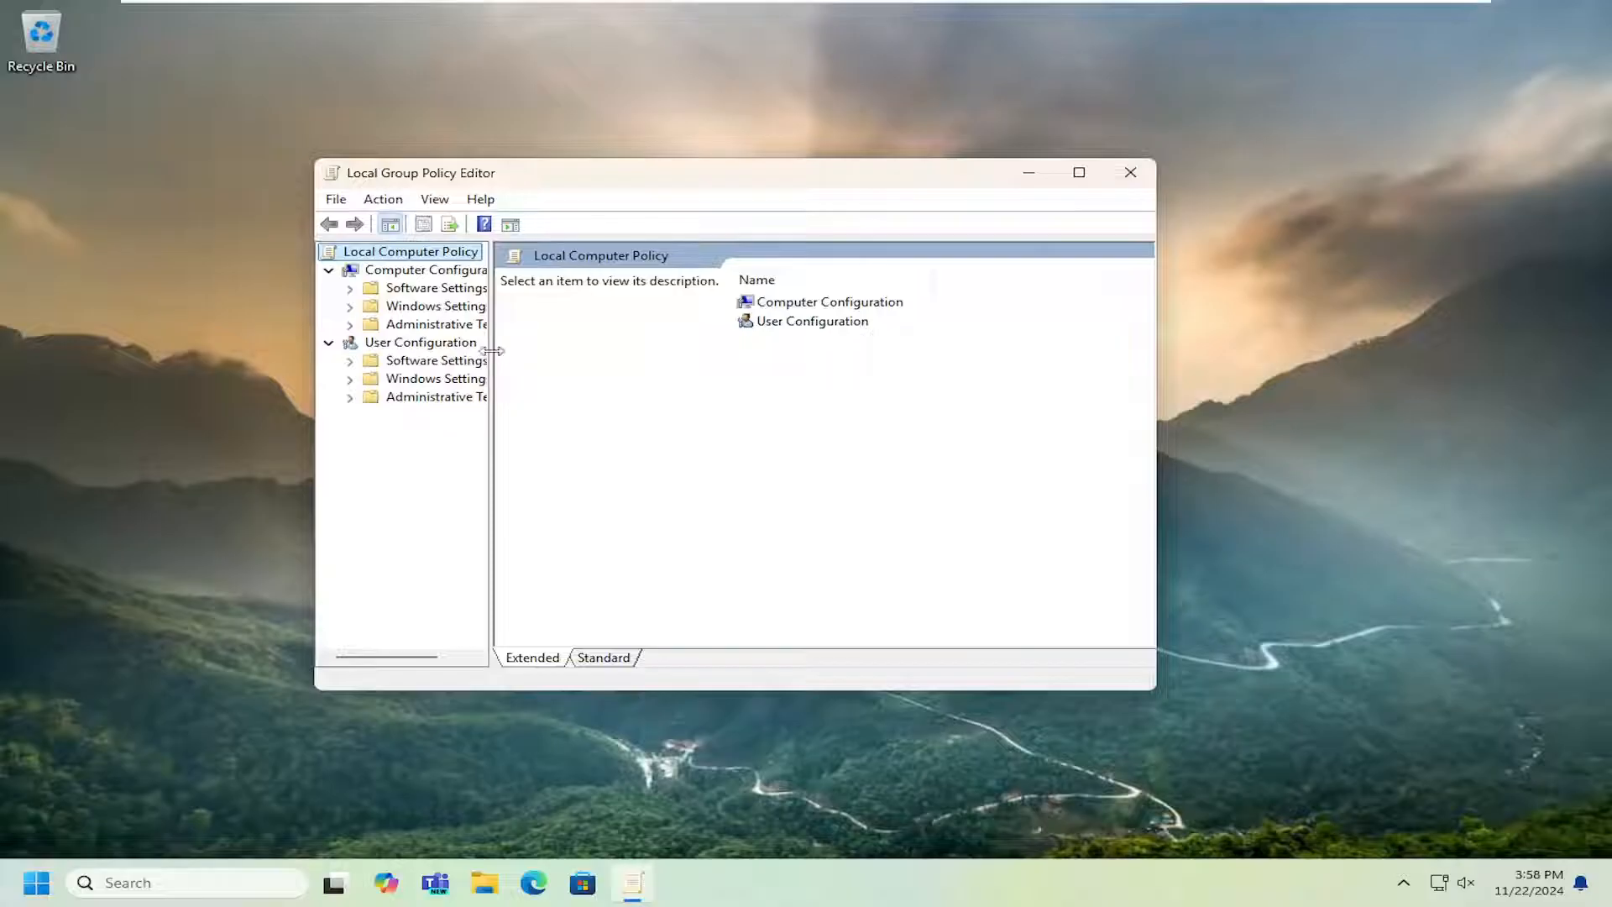
left_click_drag(493, 351, 574, 354)
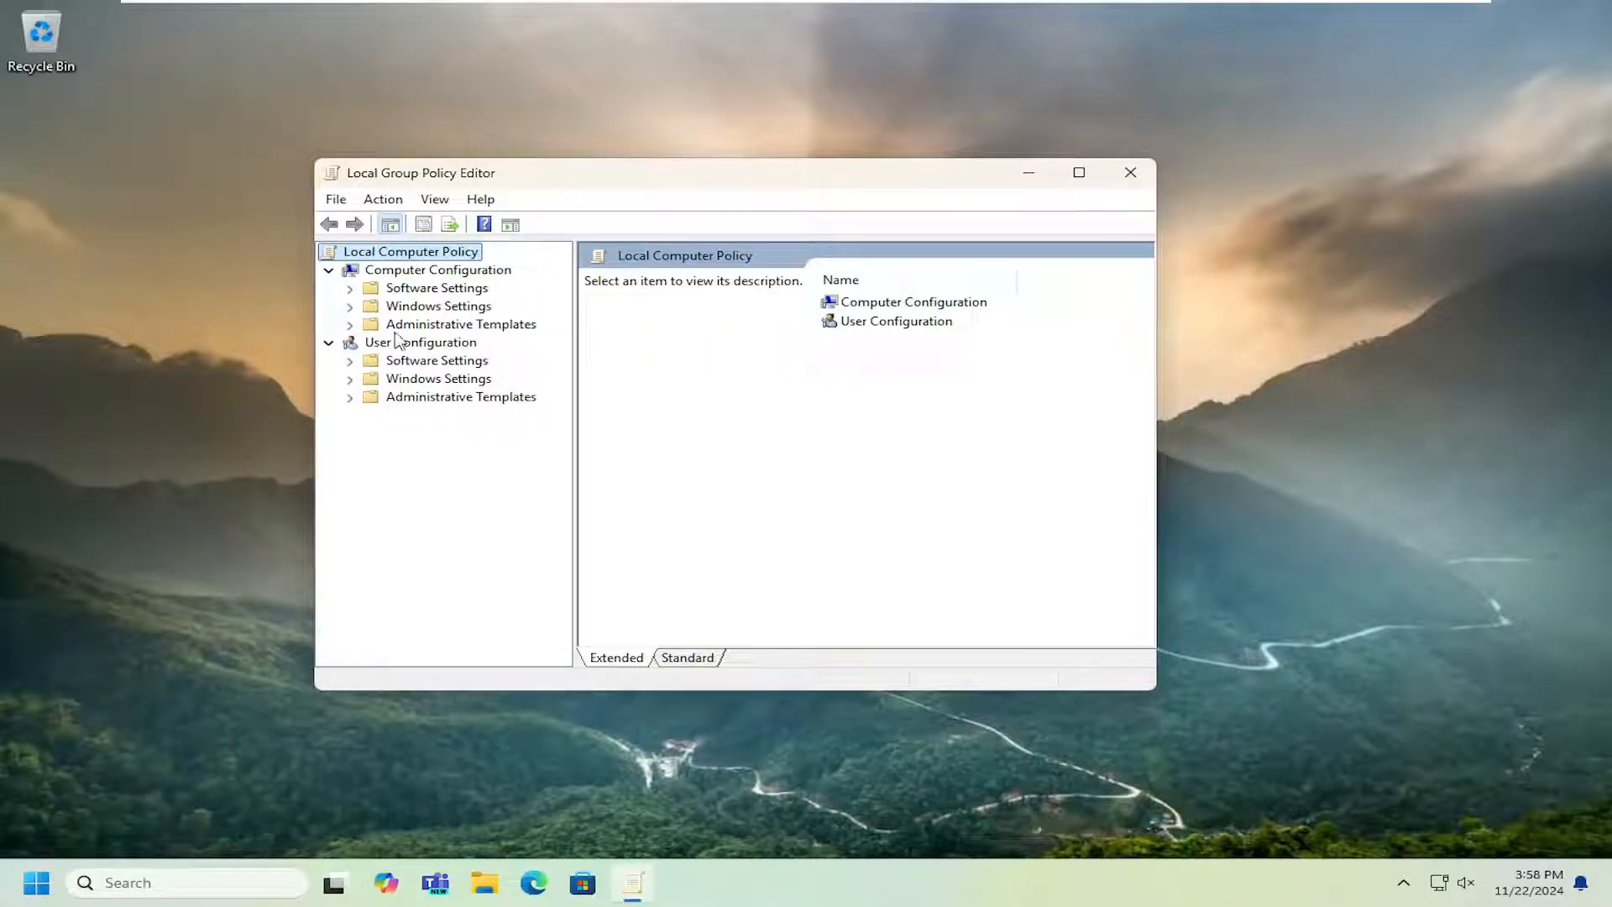
left_click(415, 275)
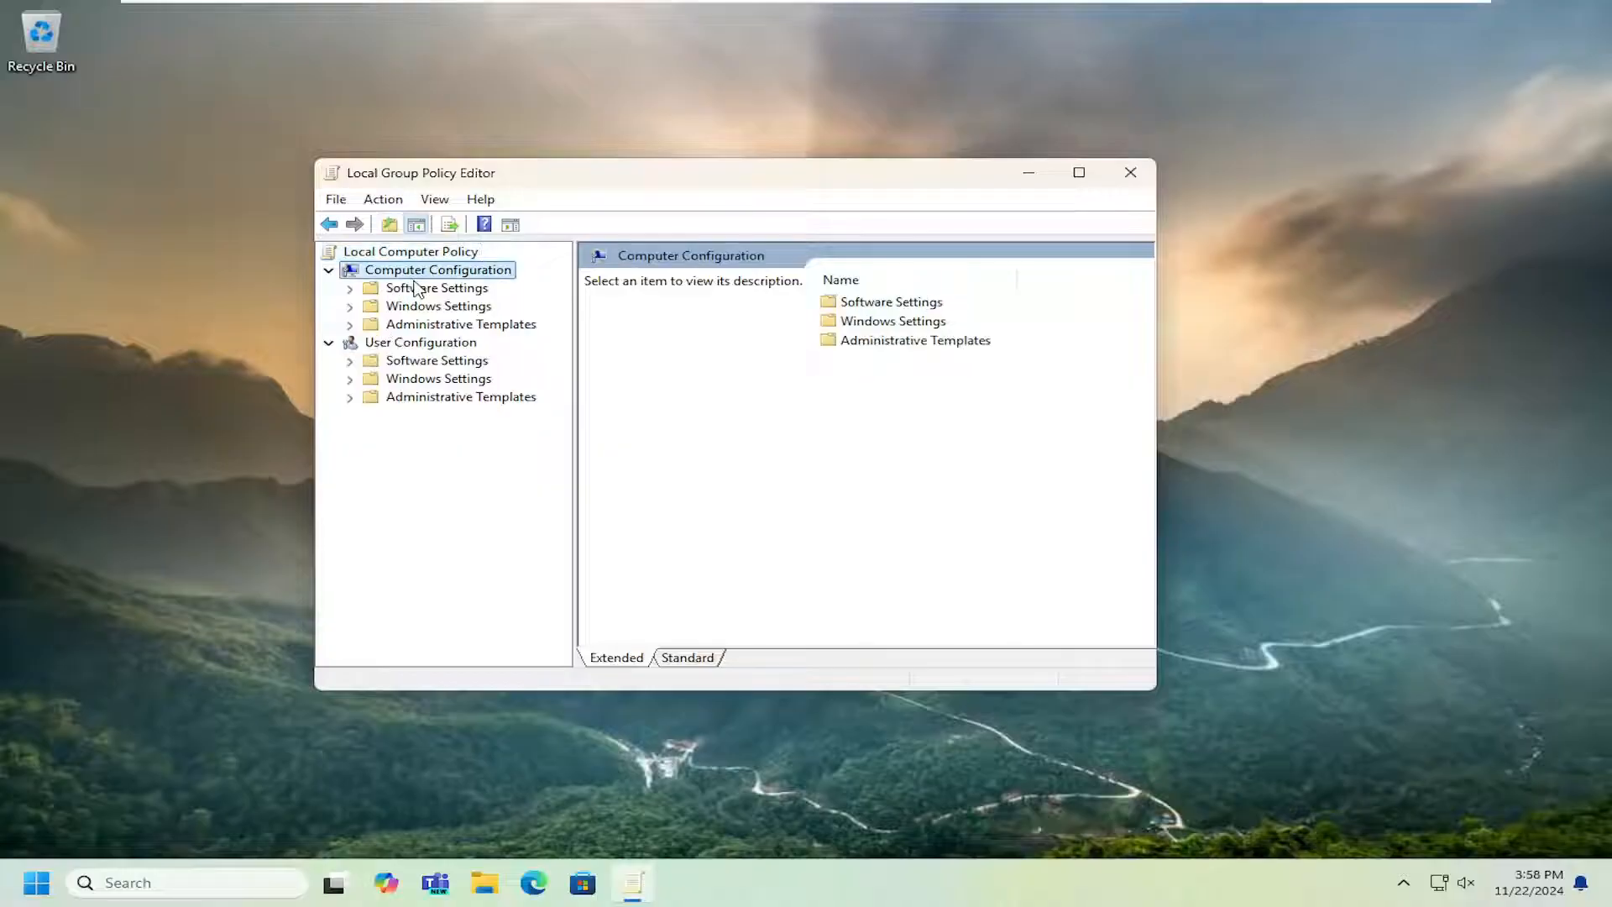
double_click(432, 325)
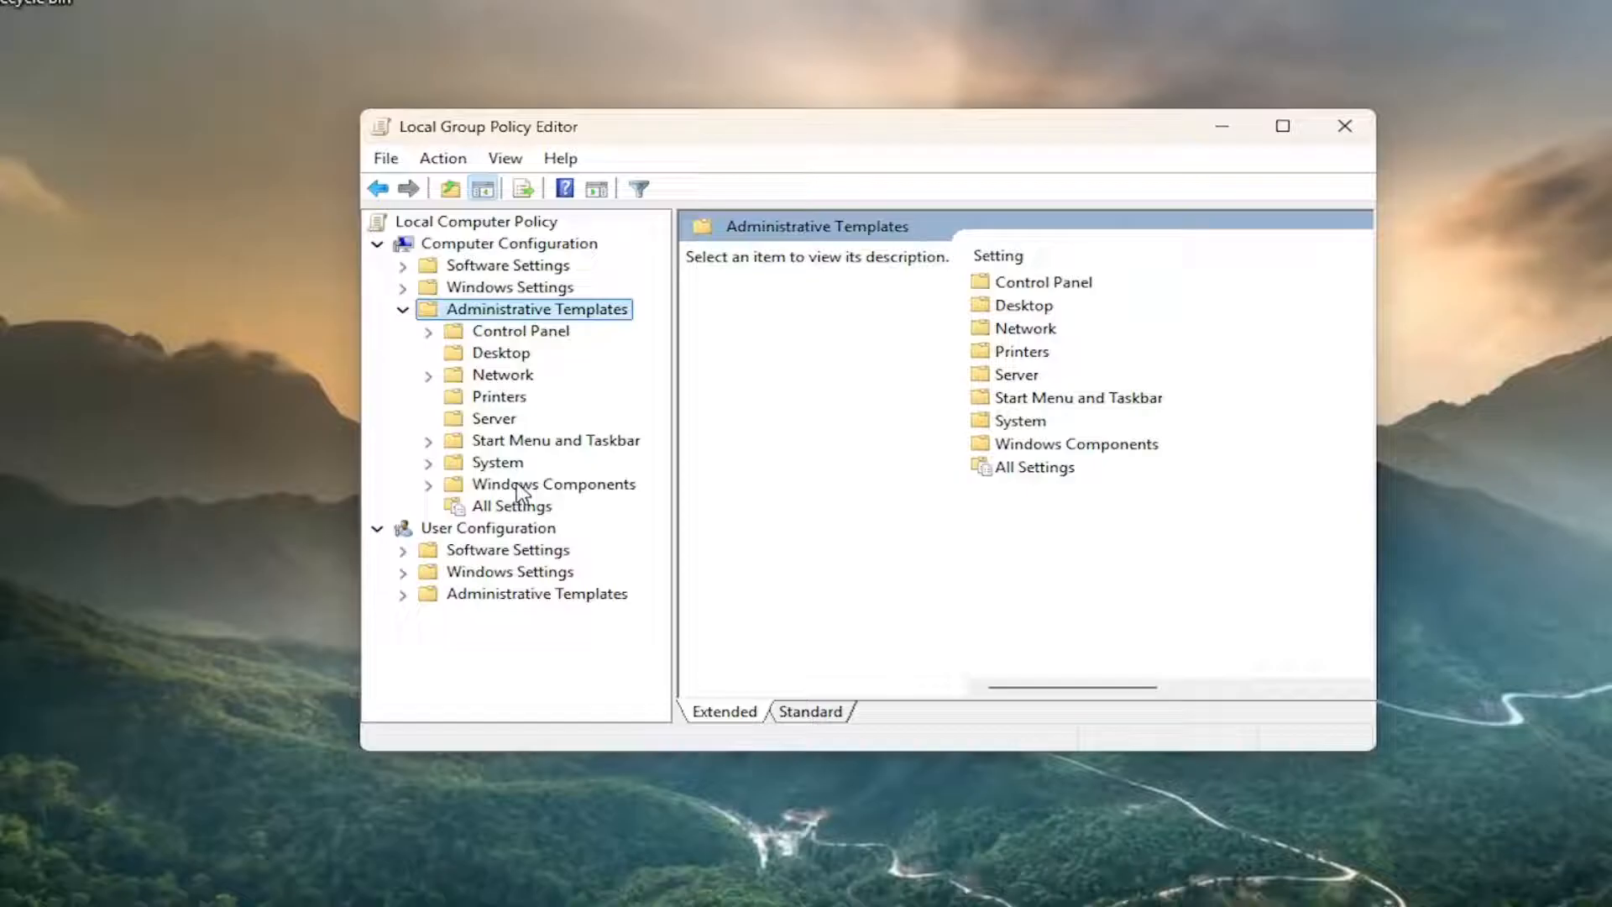
double_click(470, 474)
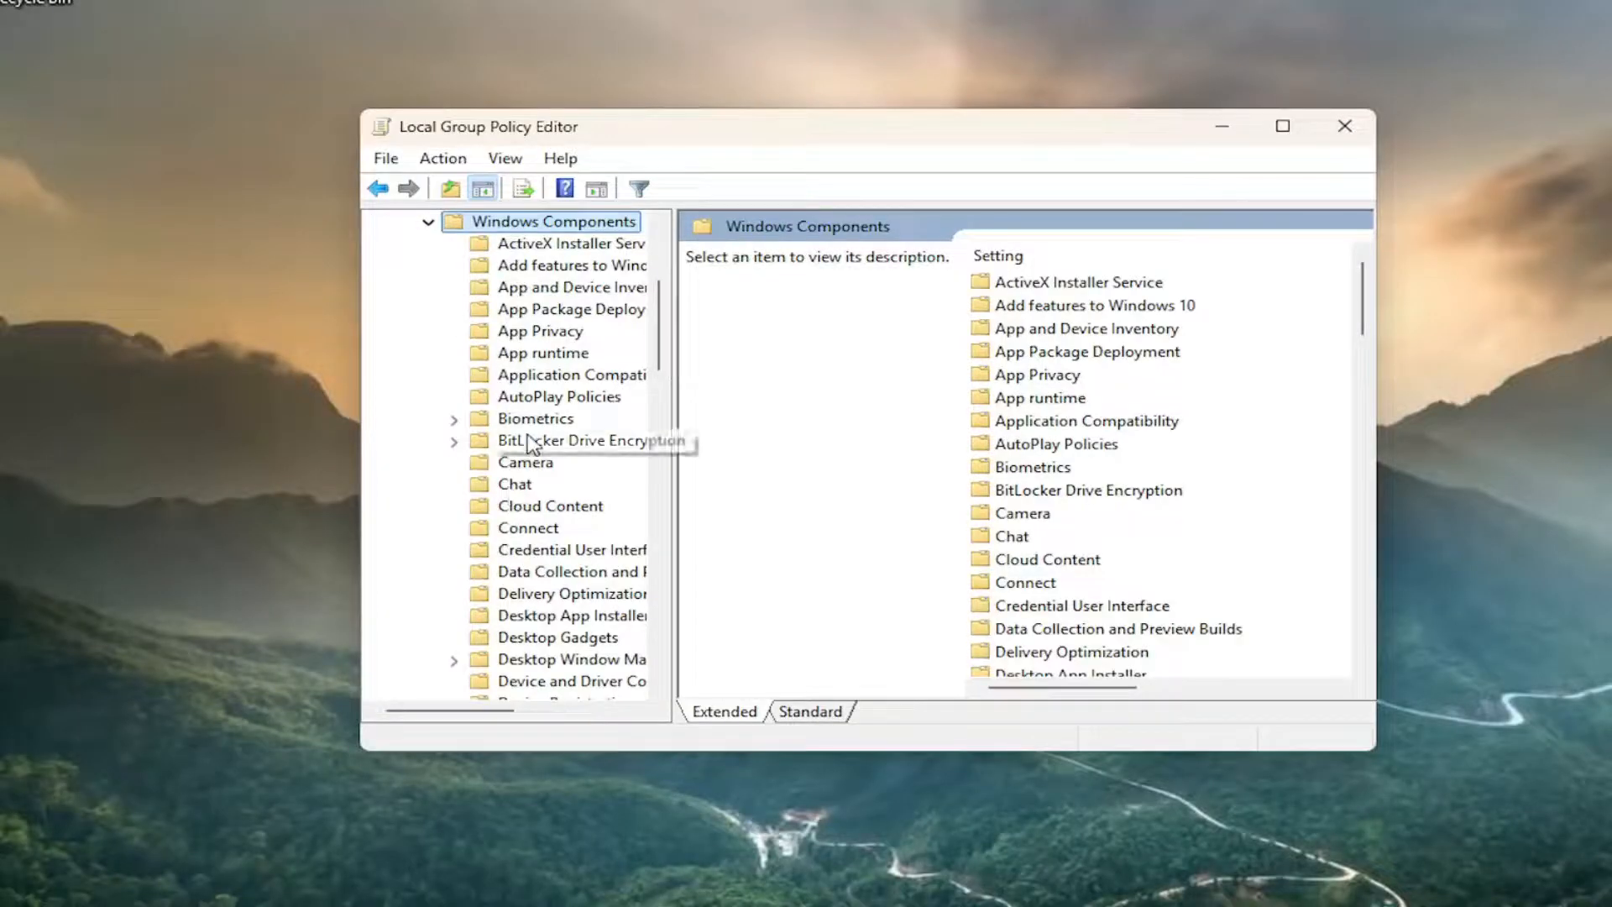
left_click(530, 444)
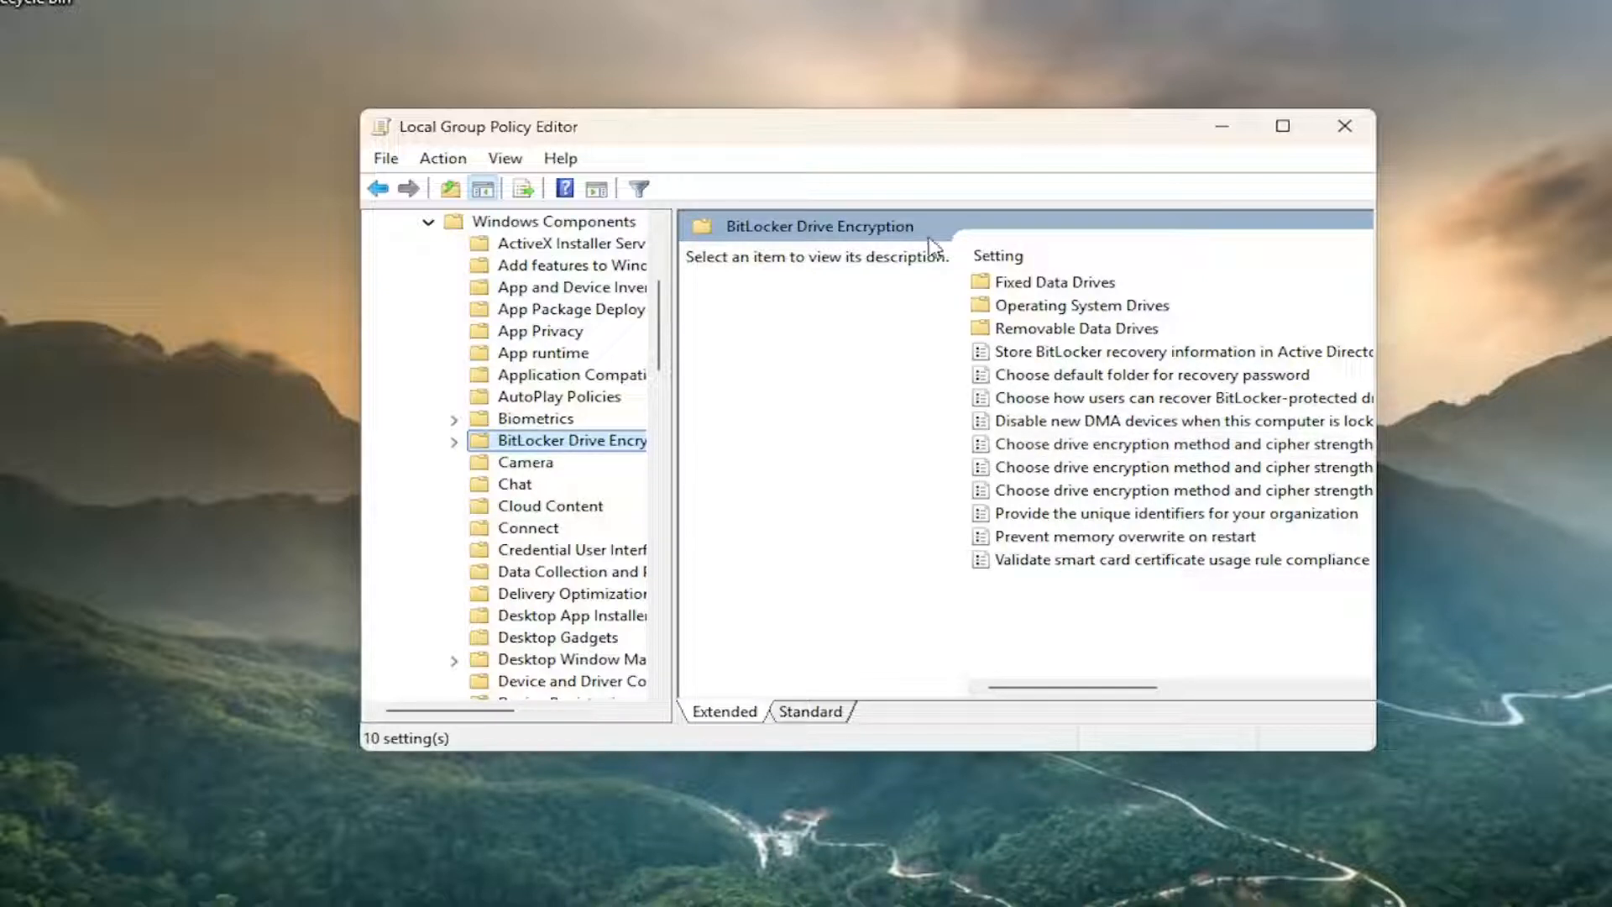
double_click(1026, 284)
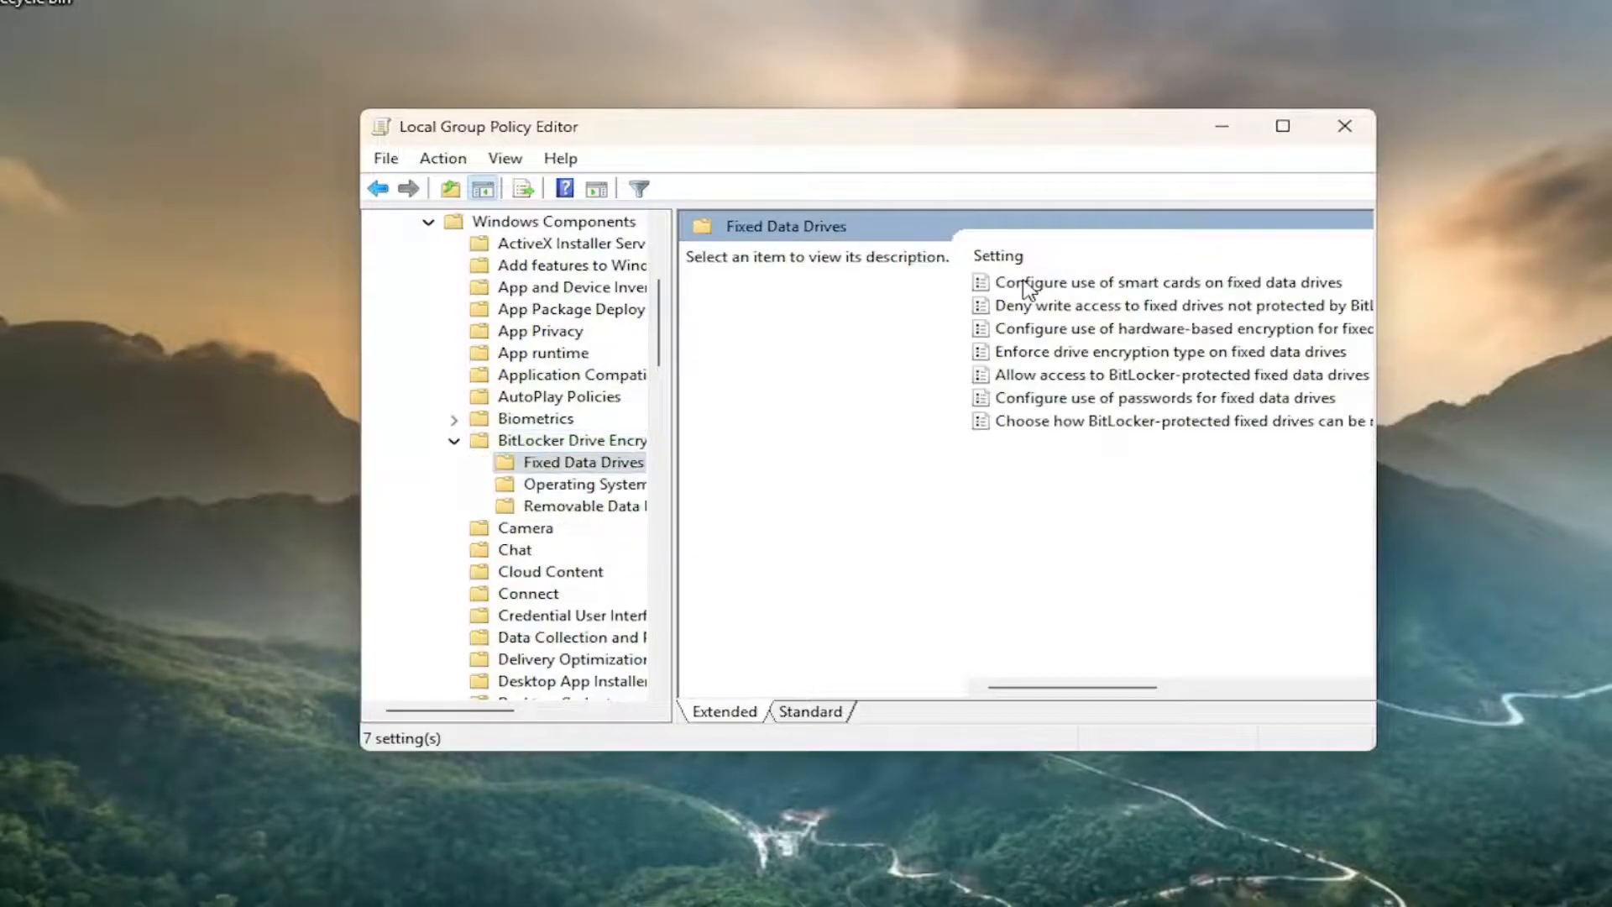
Open the policy "Deny write access to fixed drives not protected by BitLocker" and accept it as Not Configured.
left_click_drag(1373, 749, 1611, 807)
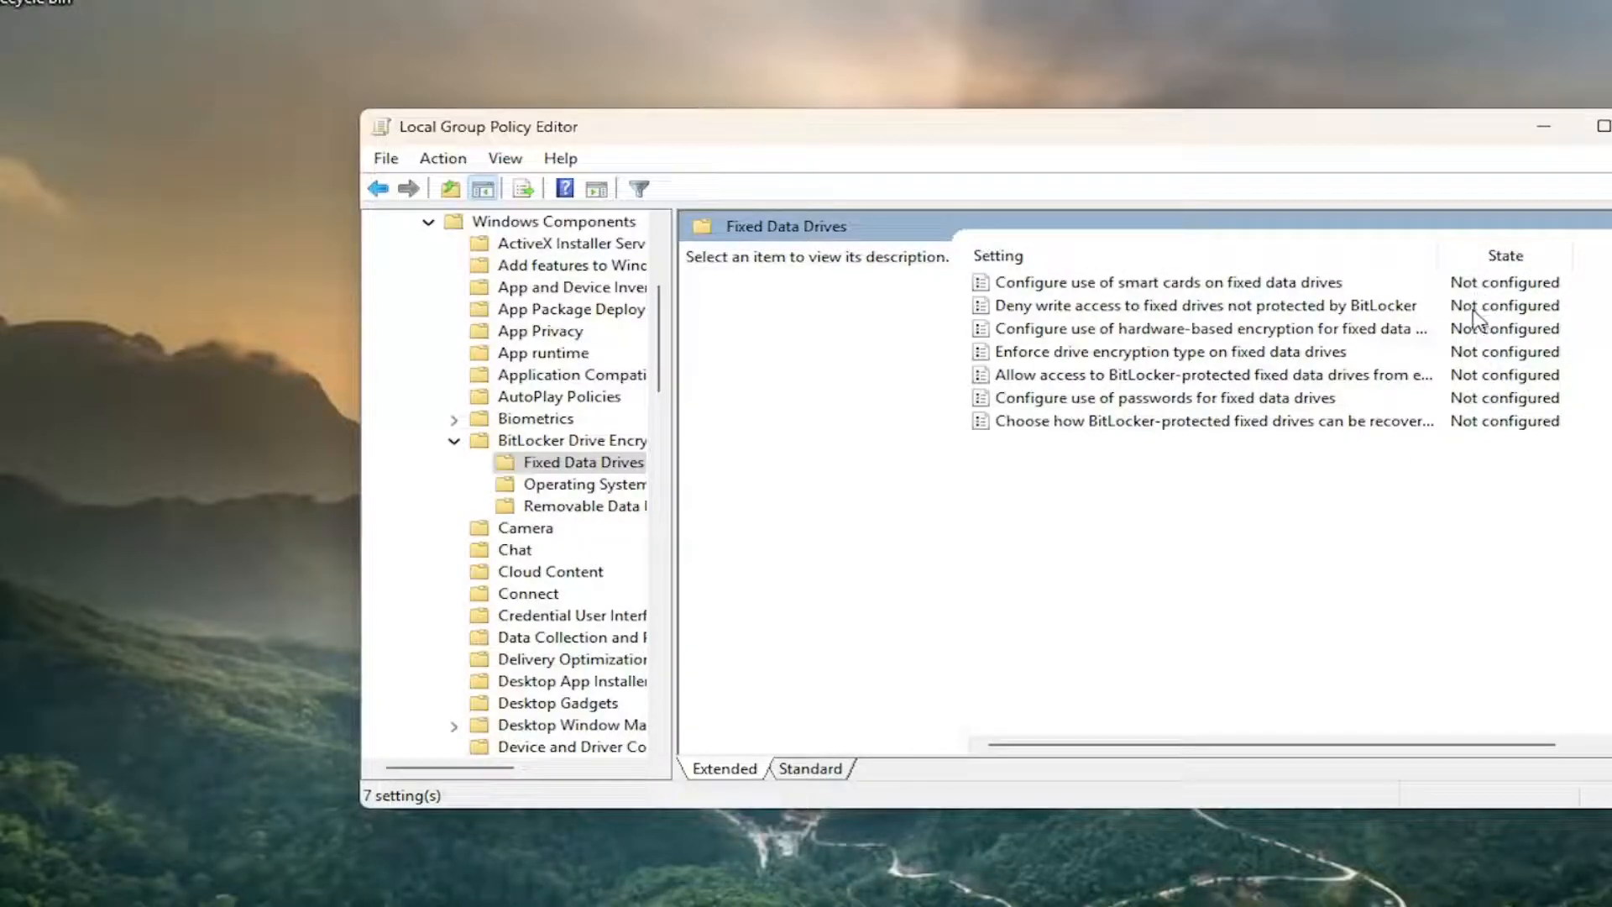
left_click(1228, 311)
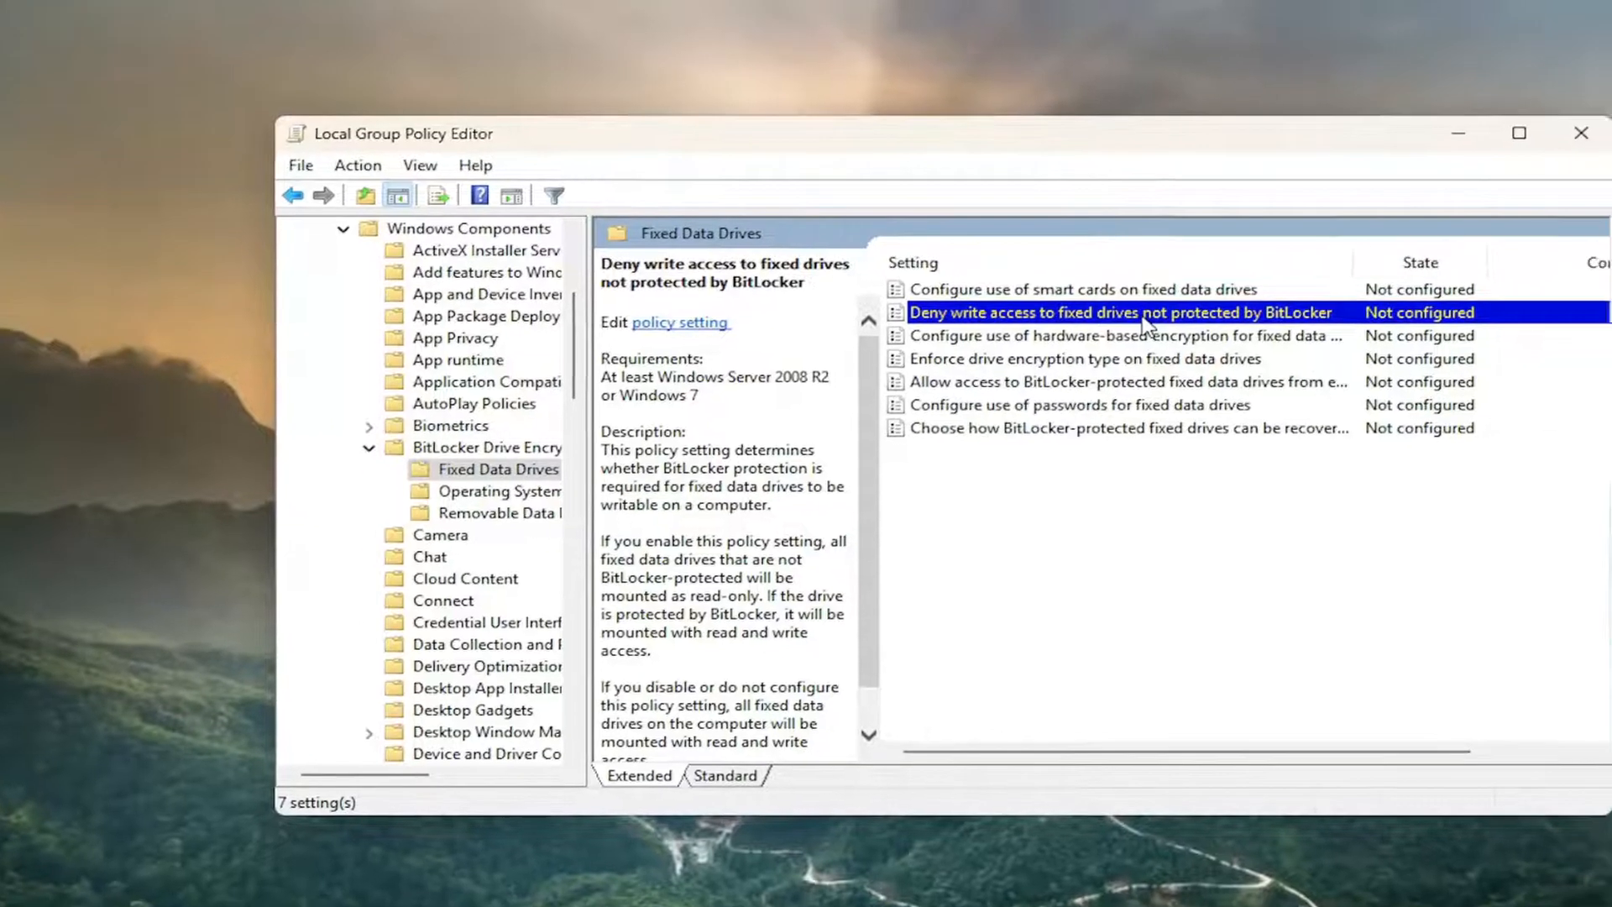
double_click(1228, 310)
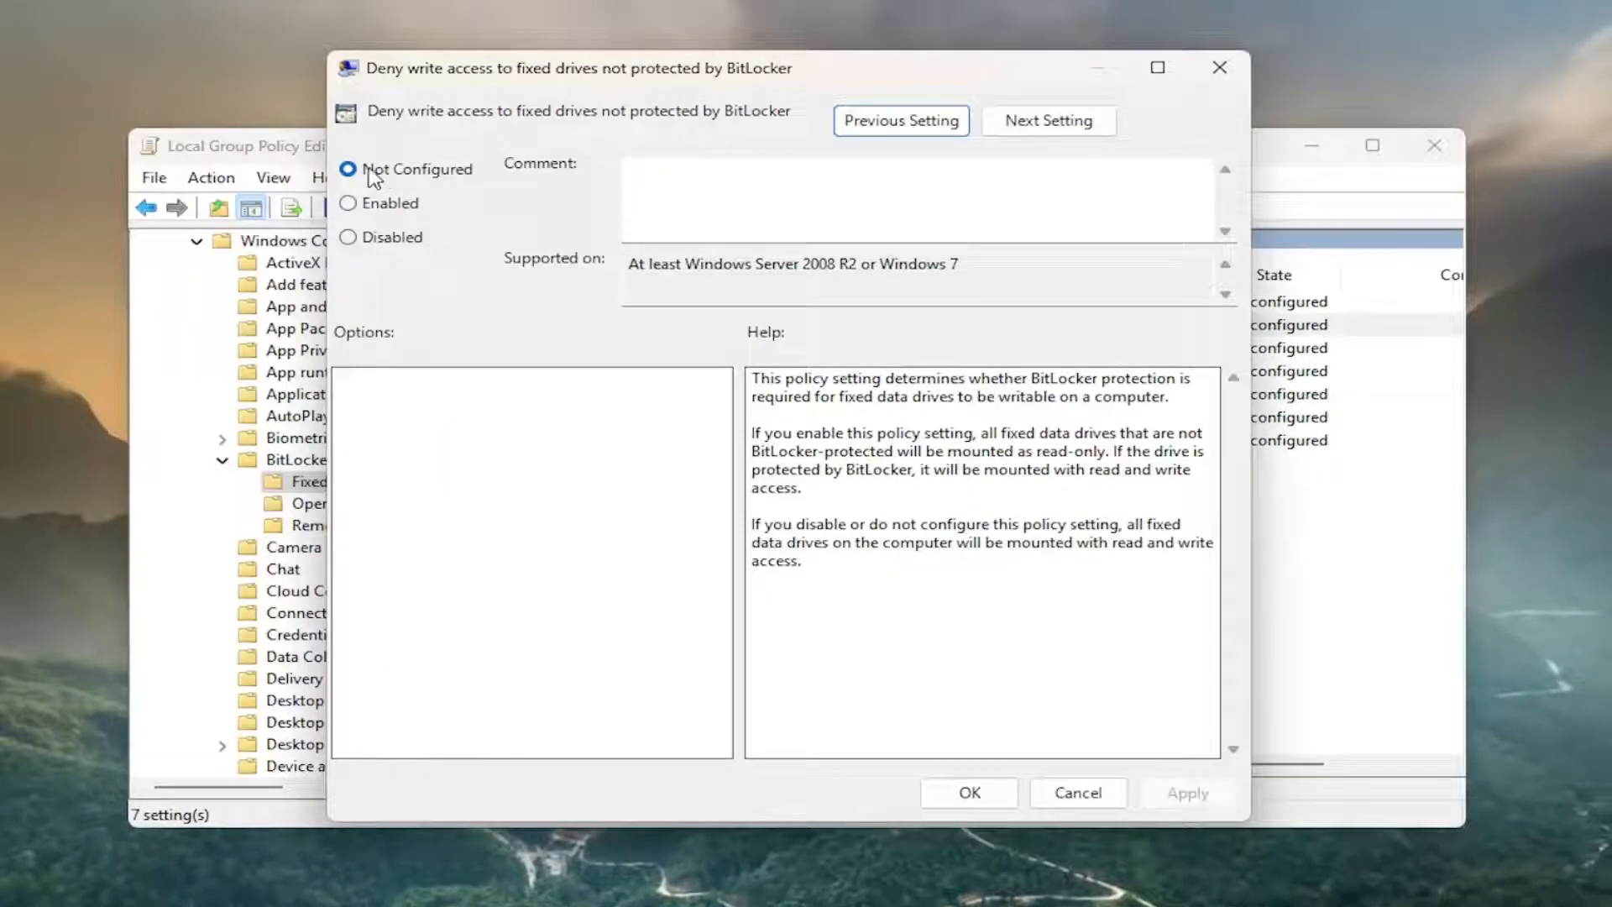
left_click(946, 805)
Check the state of the BitLocker policies for Operating System Drives.
left_click(143, 210)
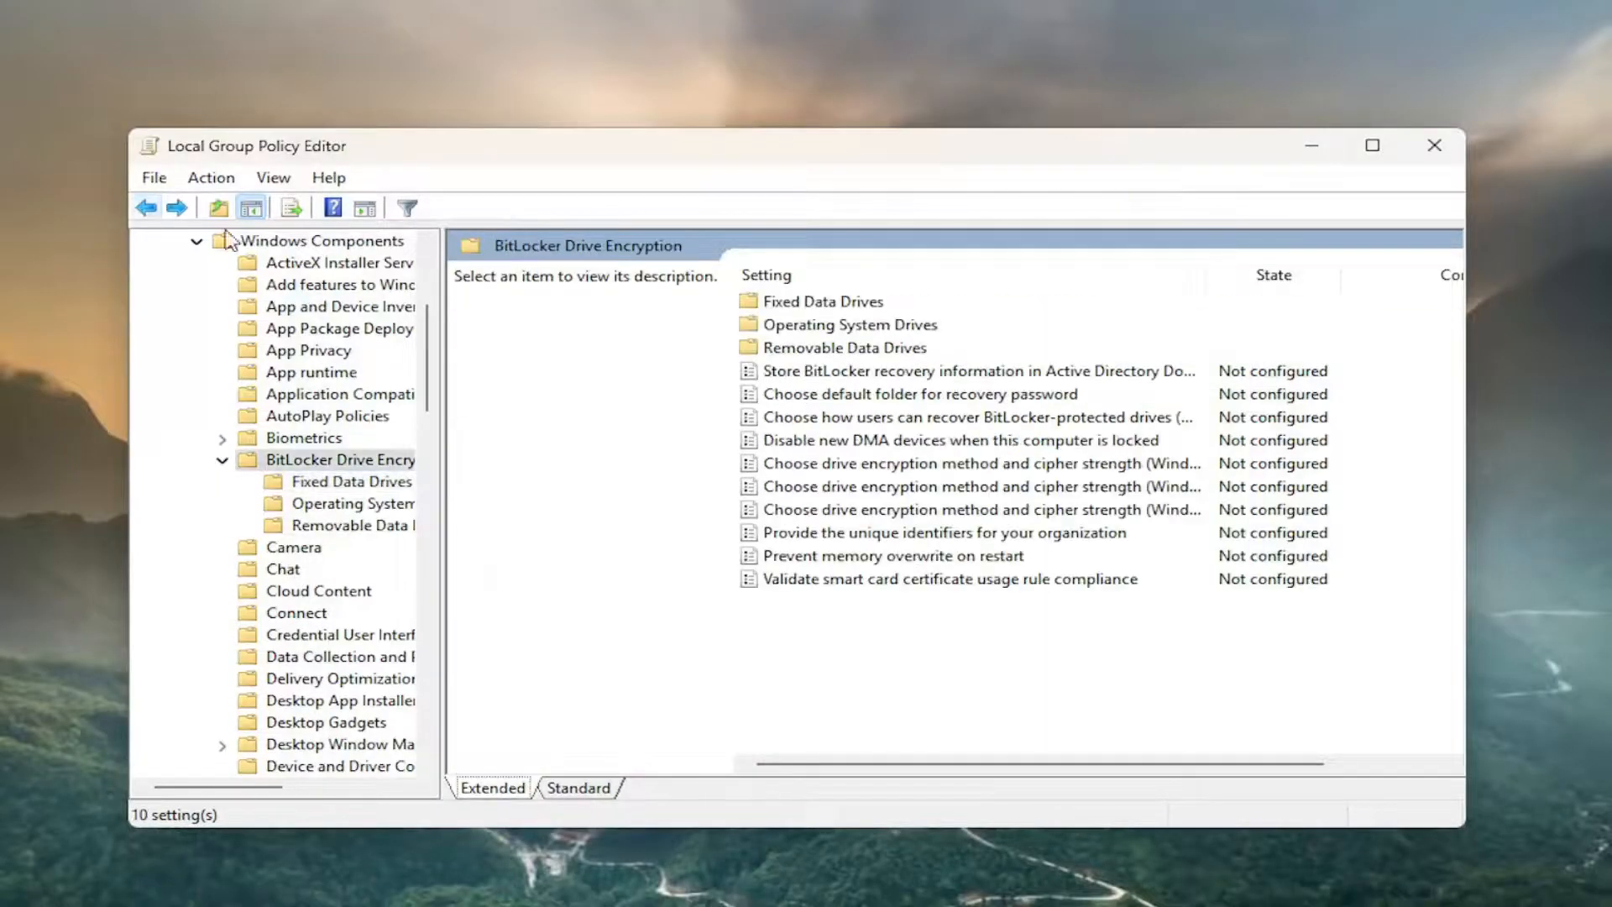
double_click(818, 331)
scroll(1259, 328, "down", 3)
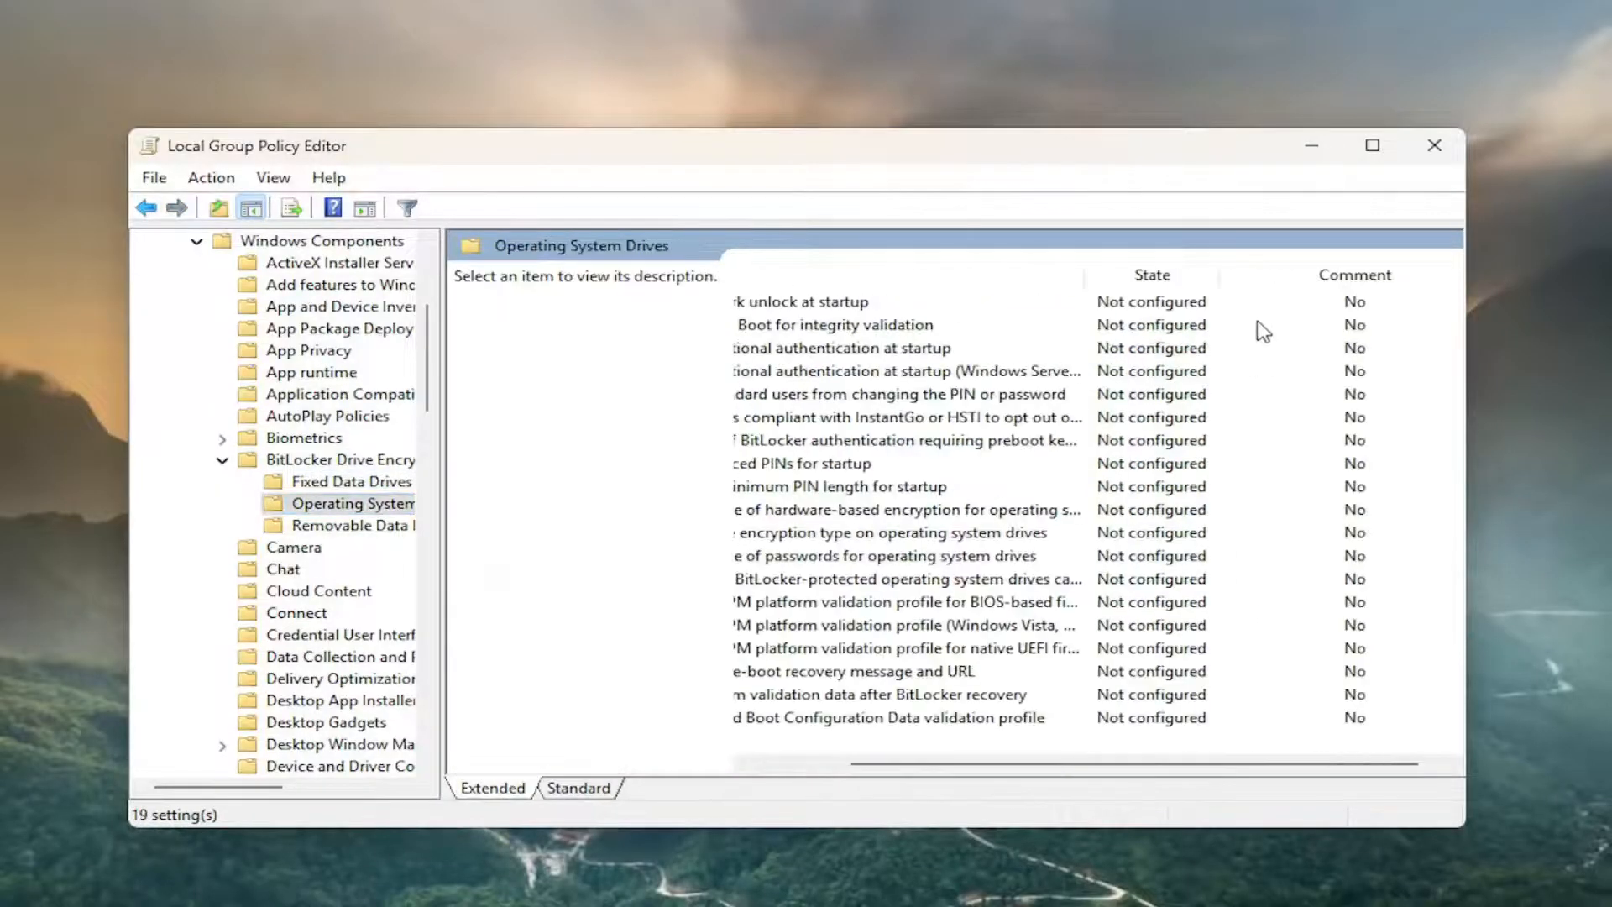
scroll(1259, 353, "up", 3)
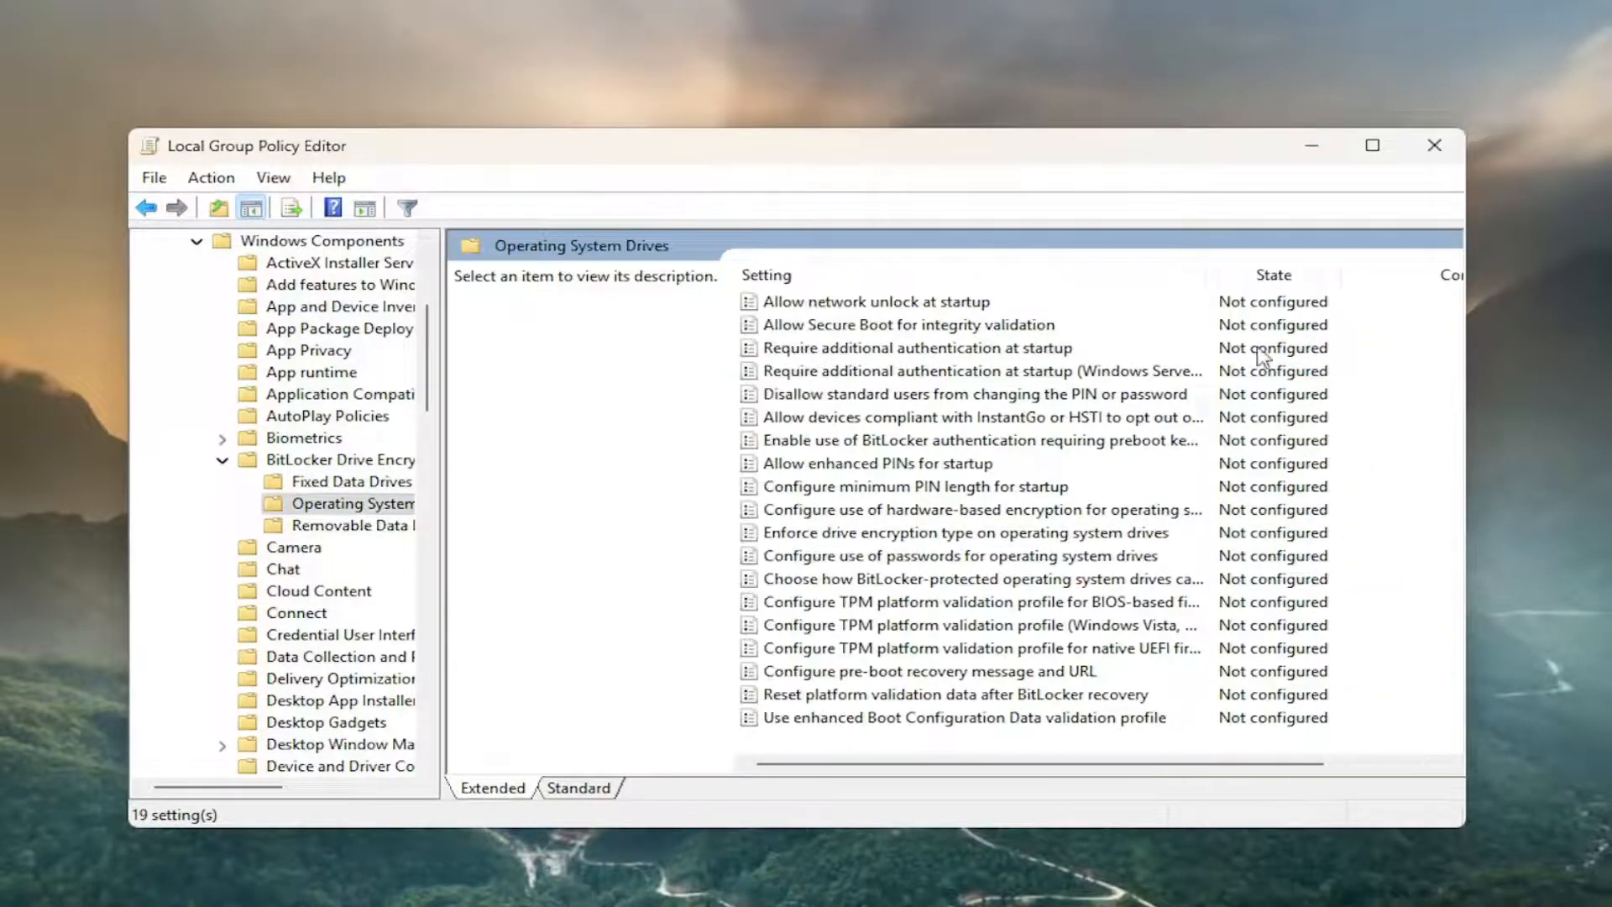
Check the state of the BitLocker policies for Removable Data Drives and close the policy editor.
left_click(146, 209)
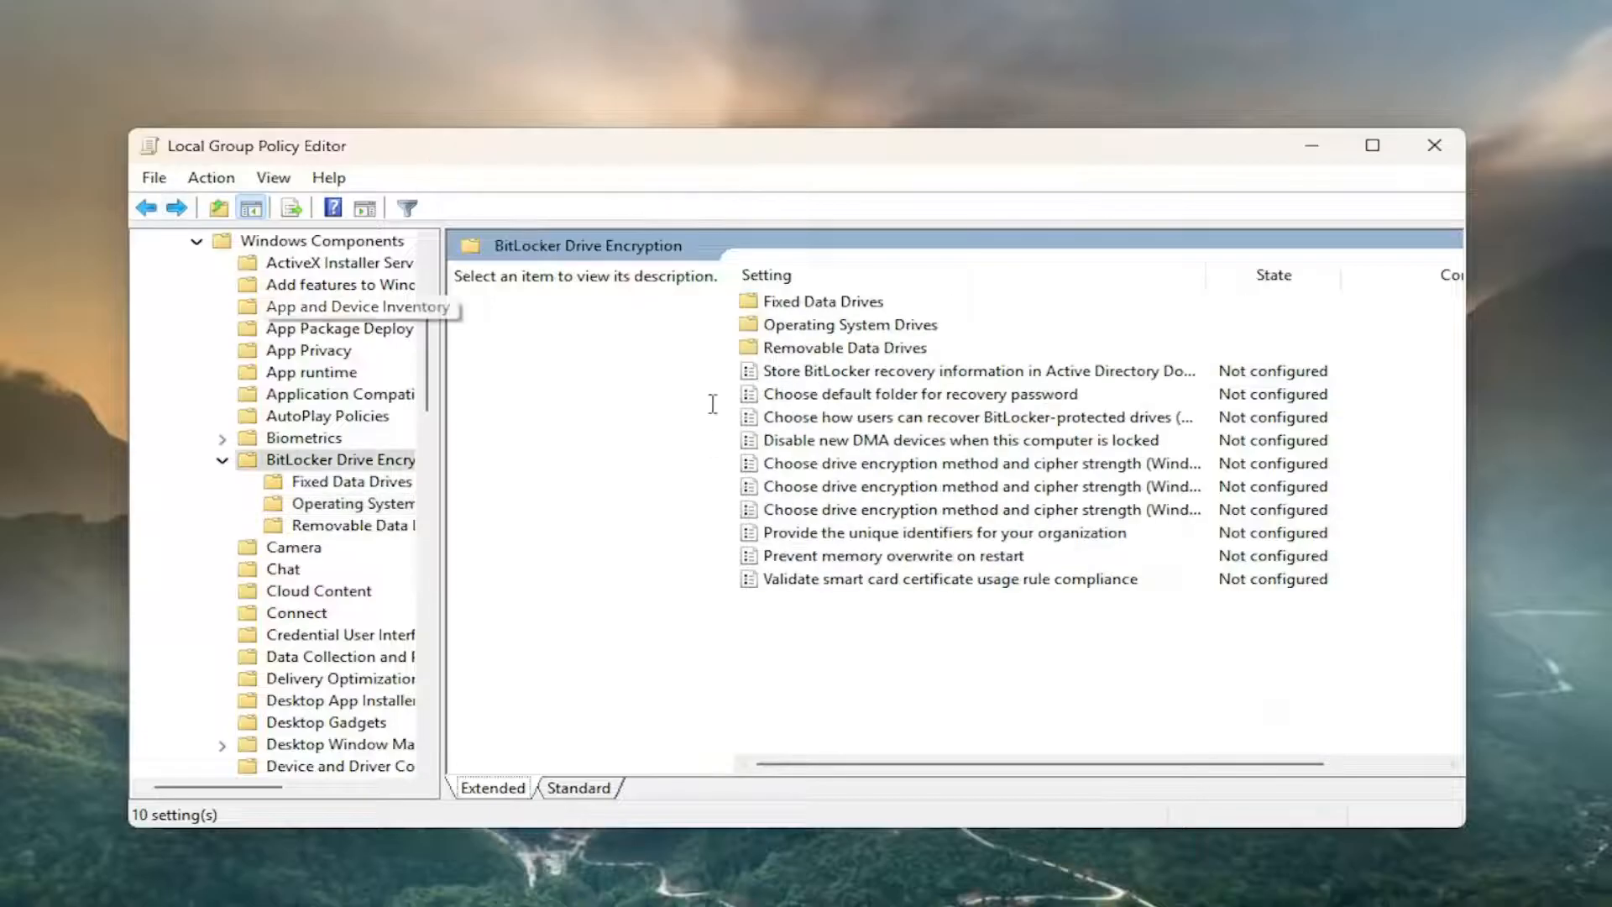
double_click(823, 348)
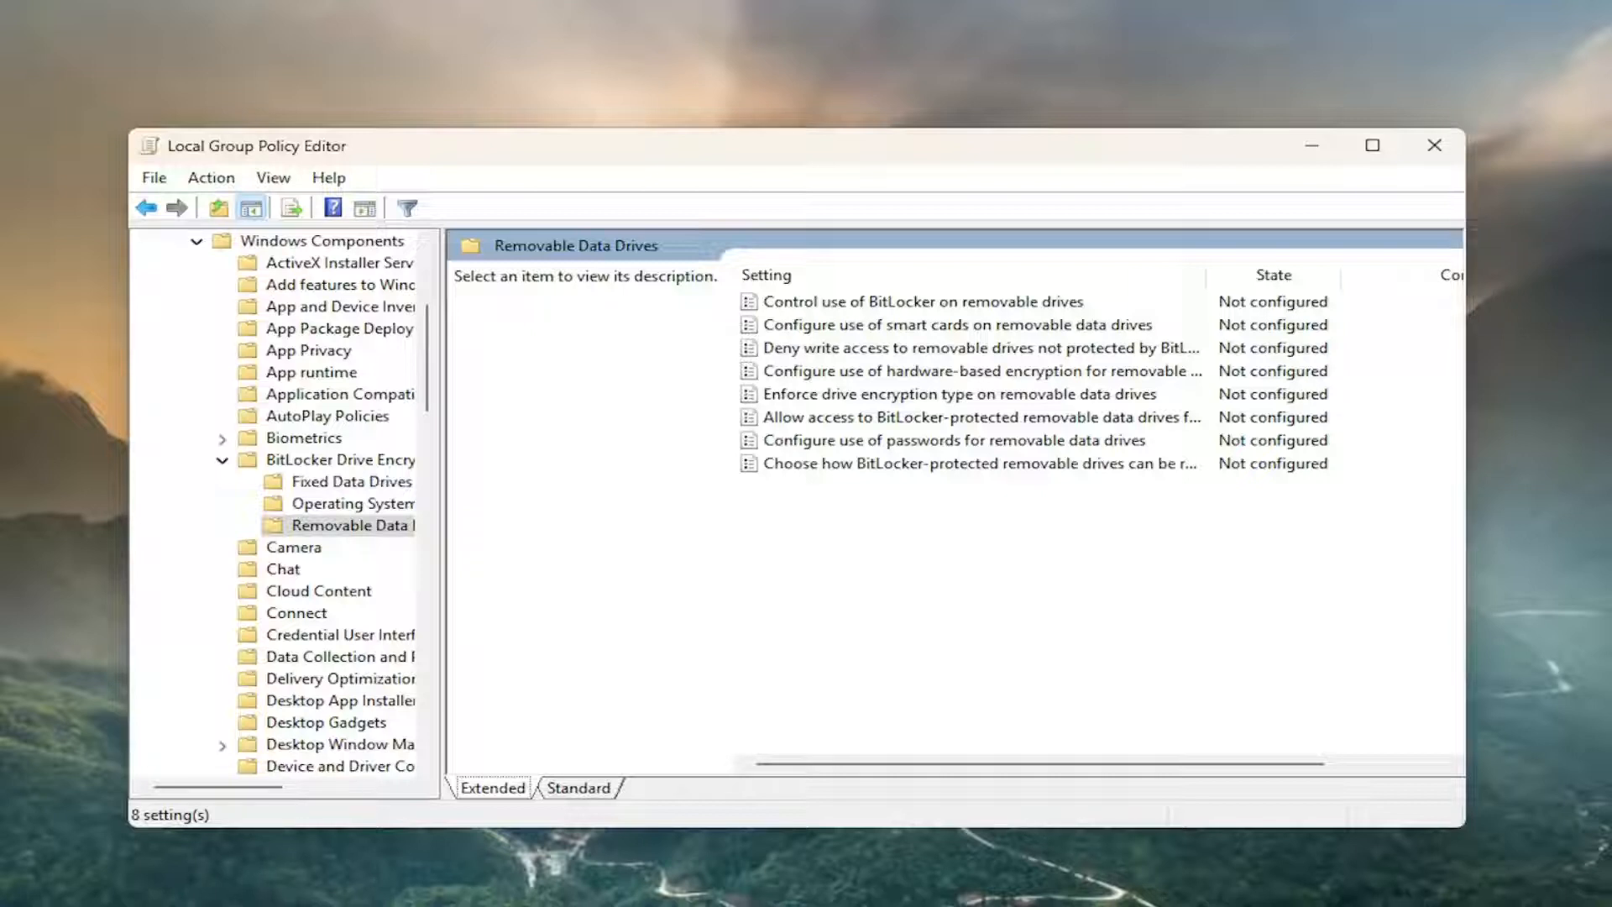
left_click(1434, 144)
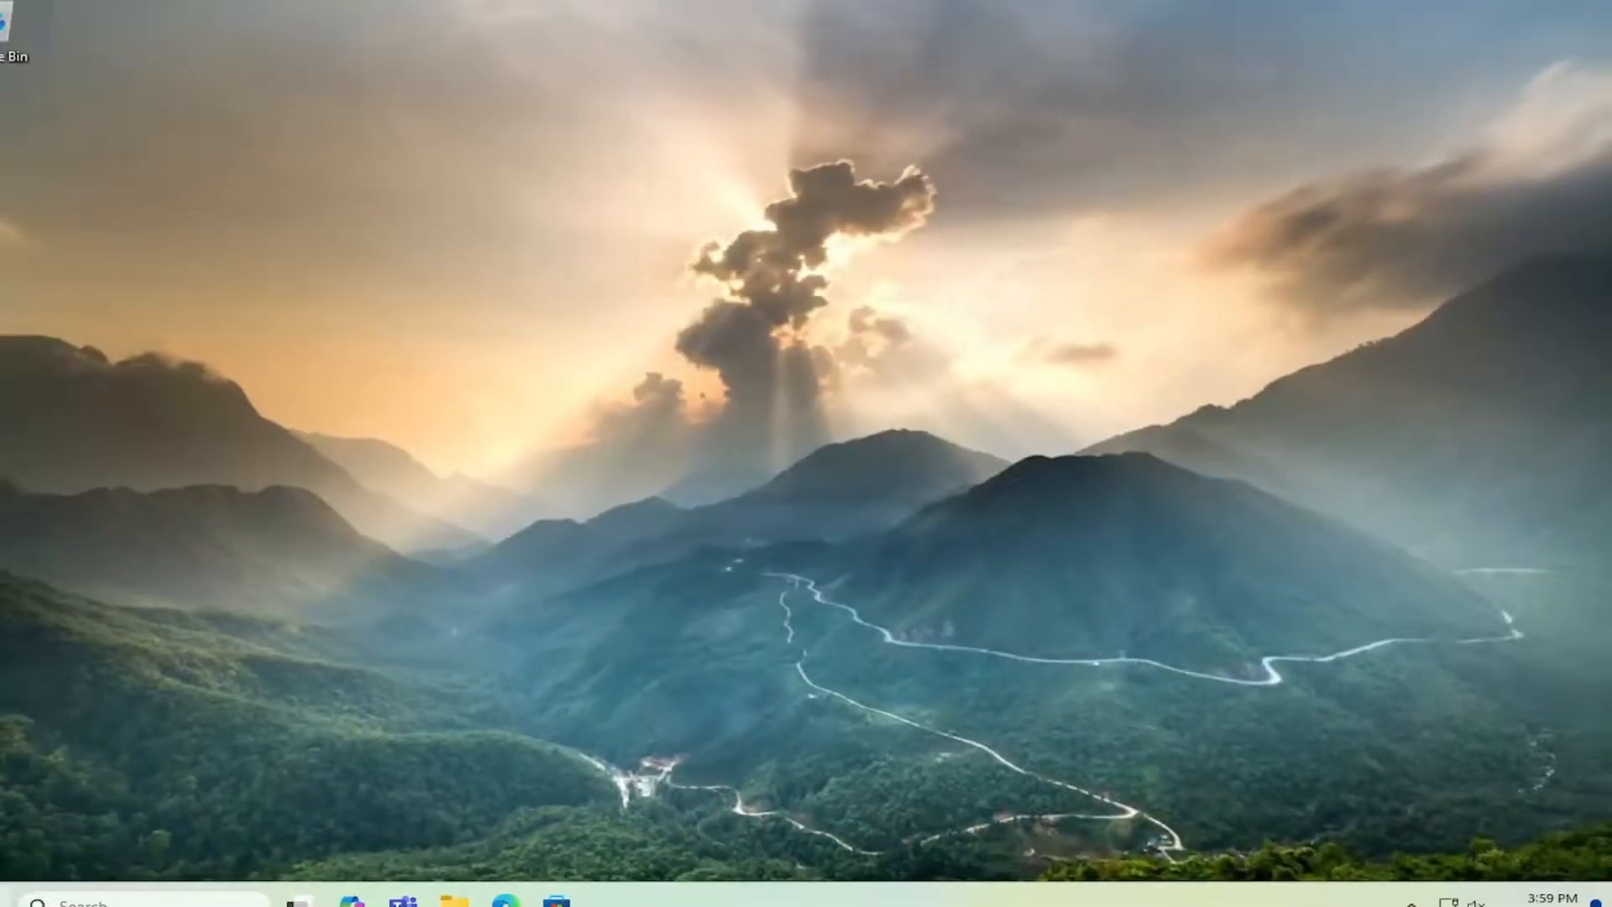
Search for regedit and run Registry Editor as administrator, allowing it to make changes.
left_click(0, 903)
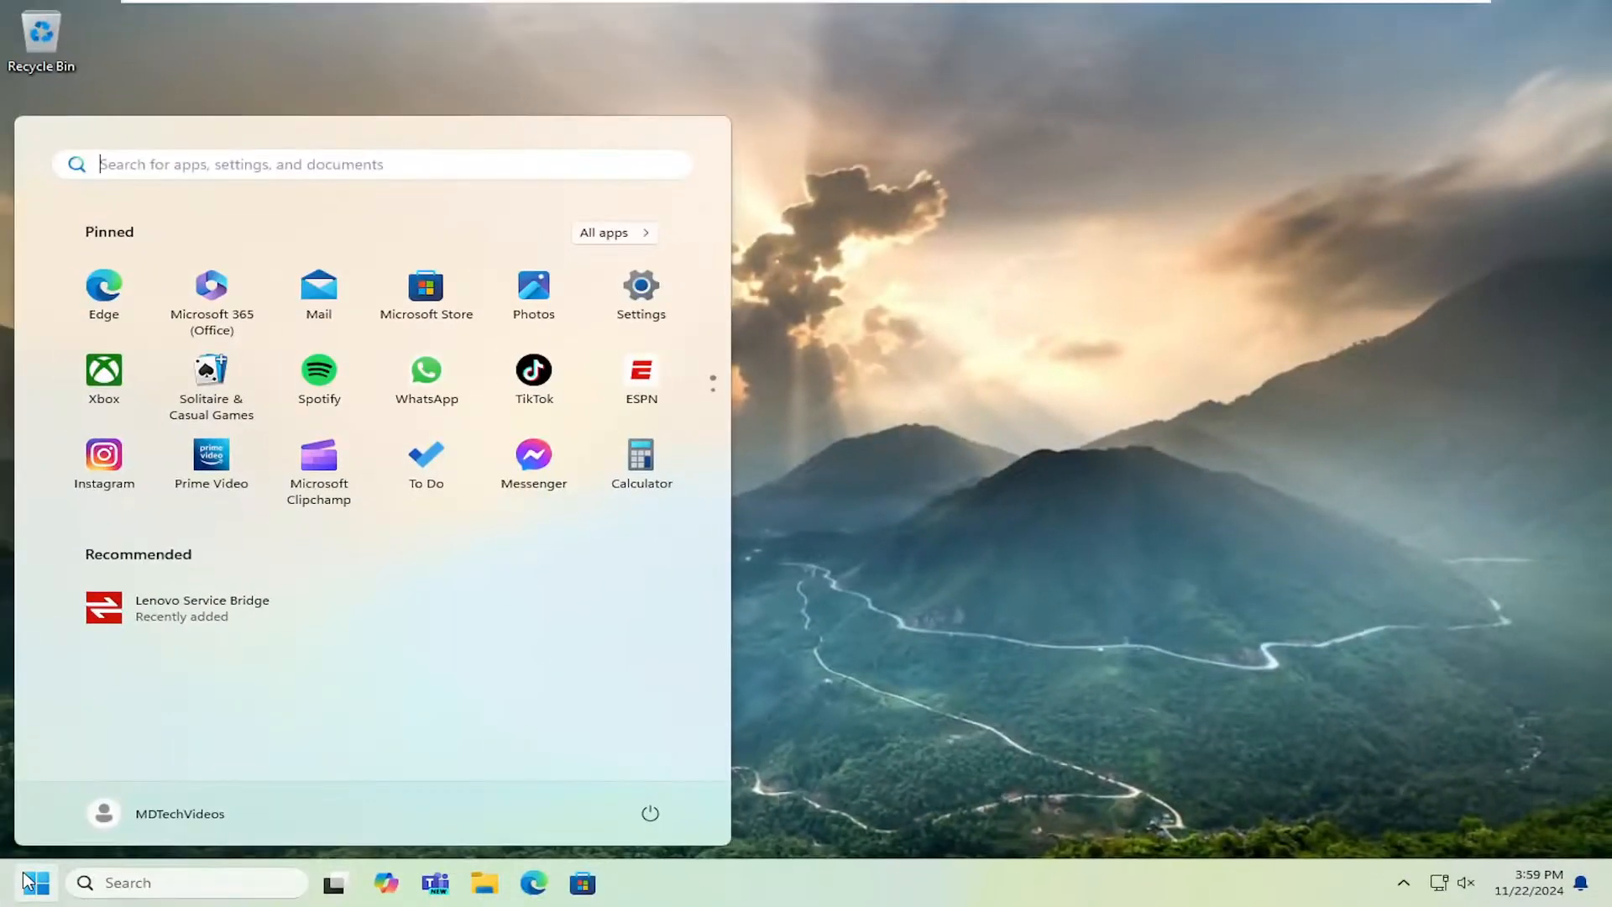
type("regedit")
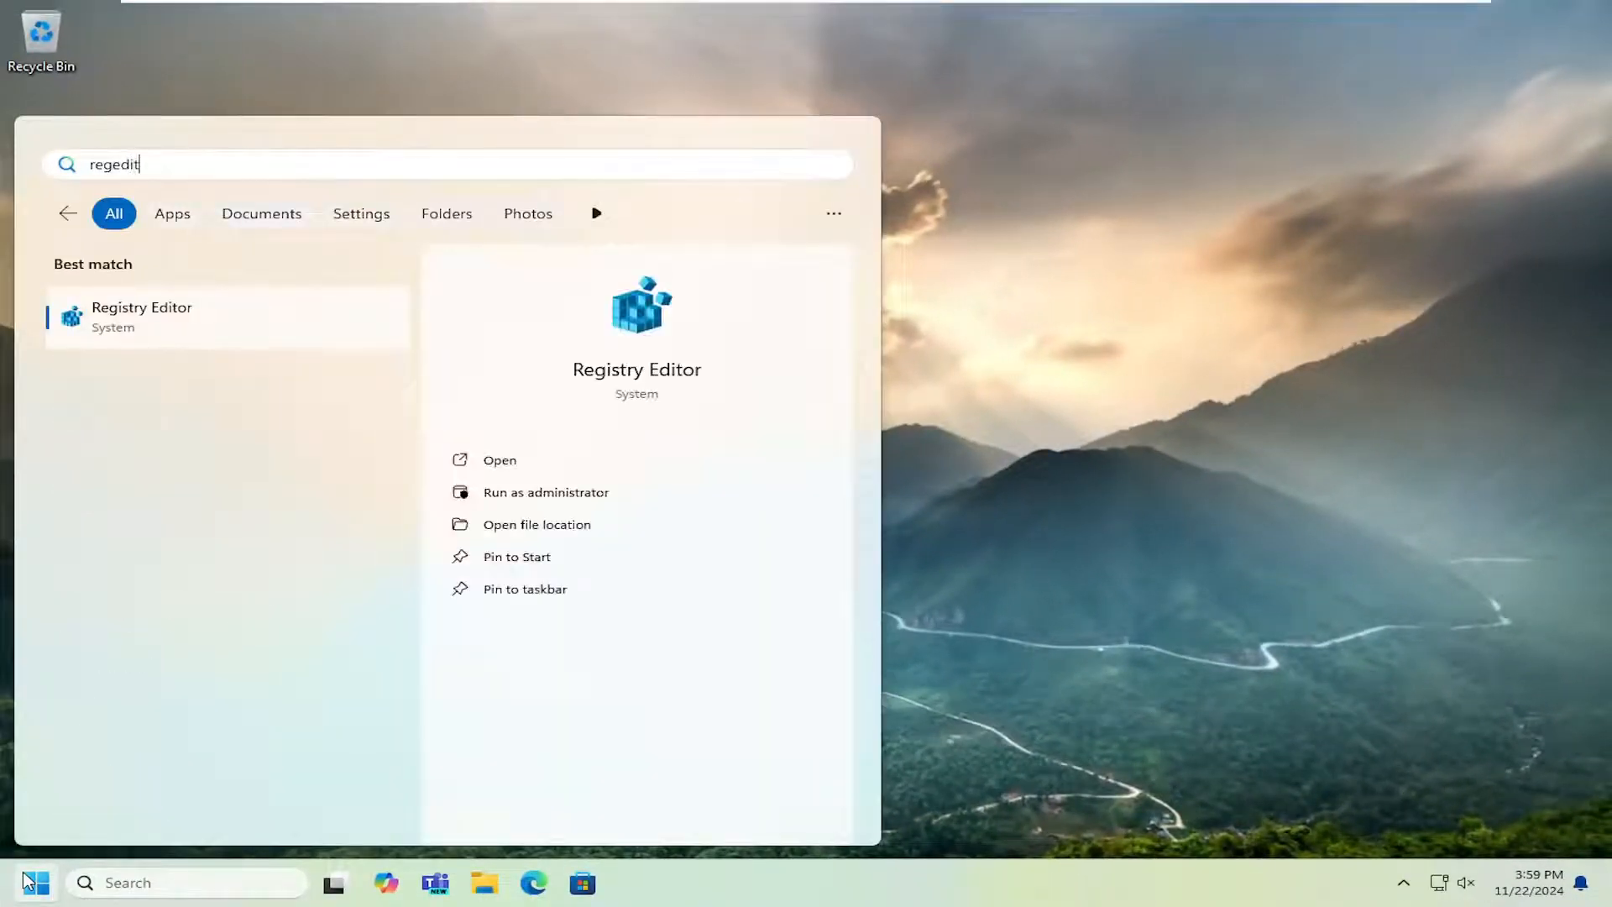
right_click(165, 320)
left_click(269, 344)
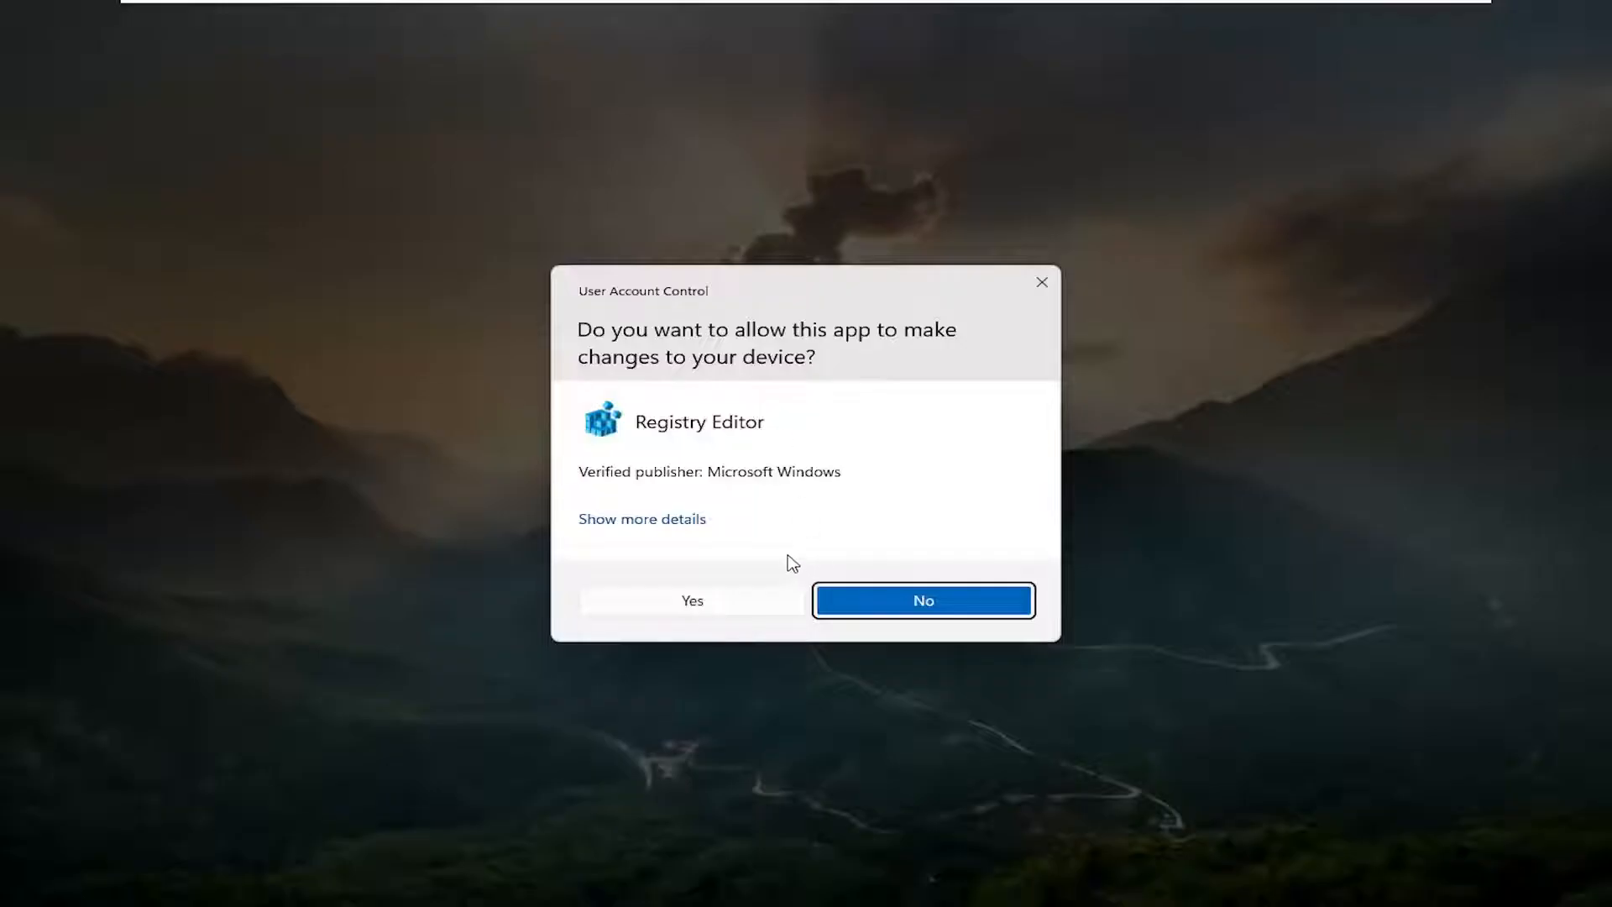
left_click(735, 598)
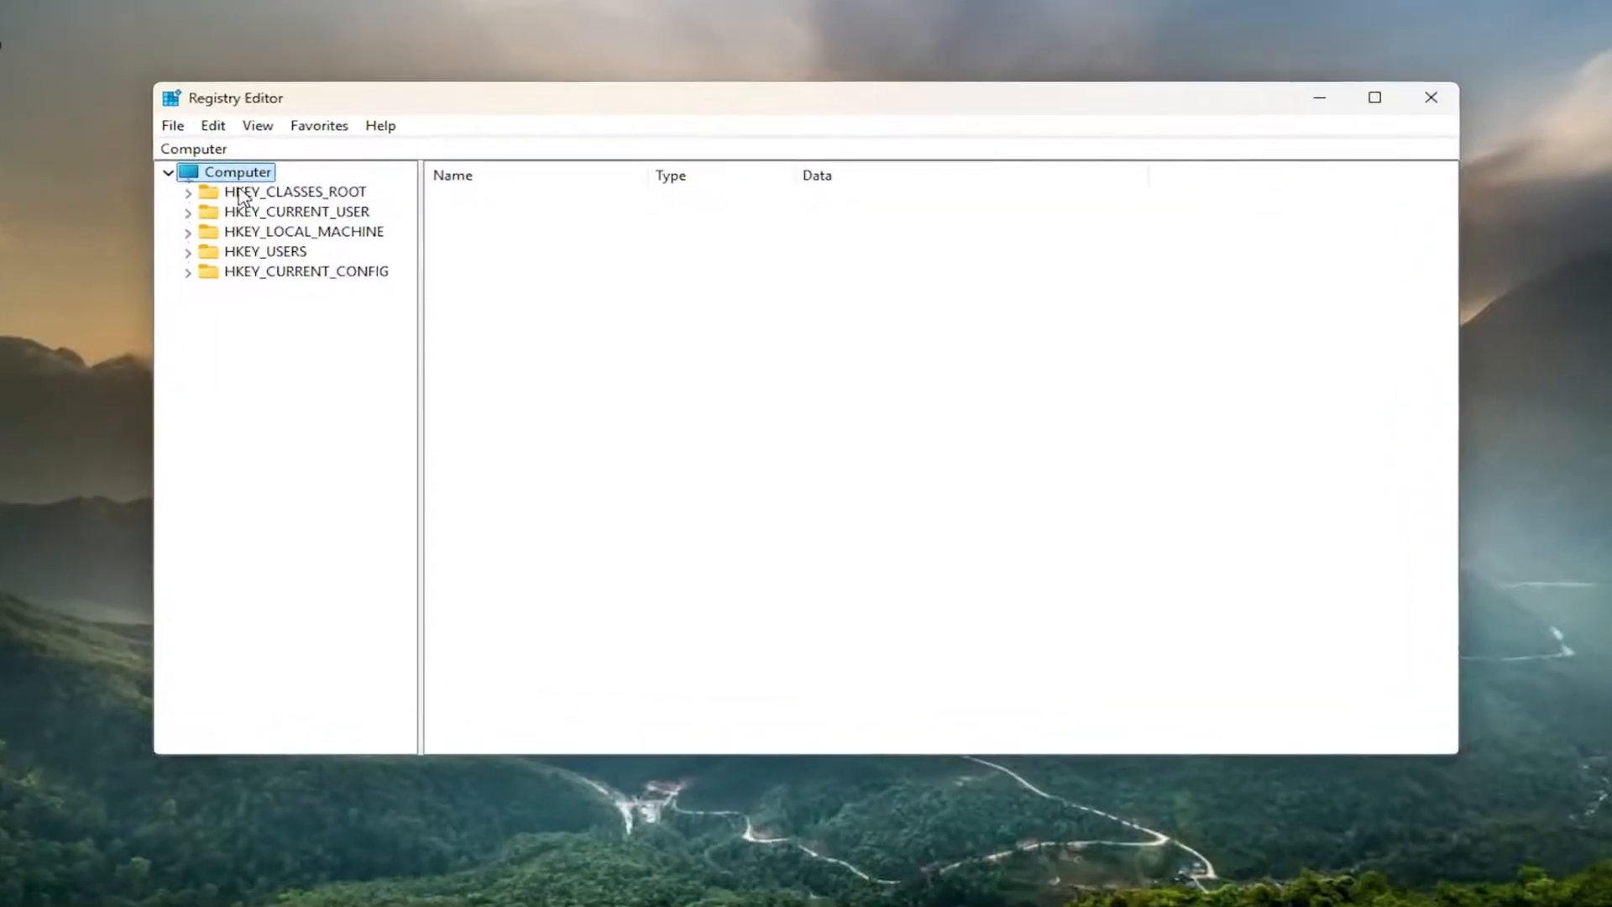
left_click(107, 107)
left_click(150, 159)
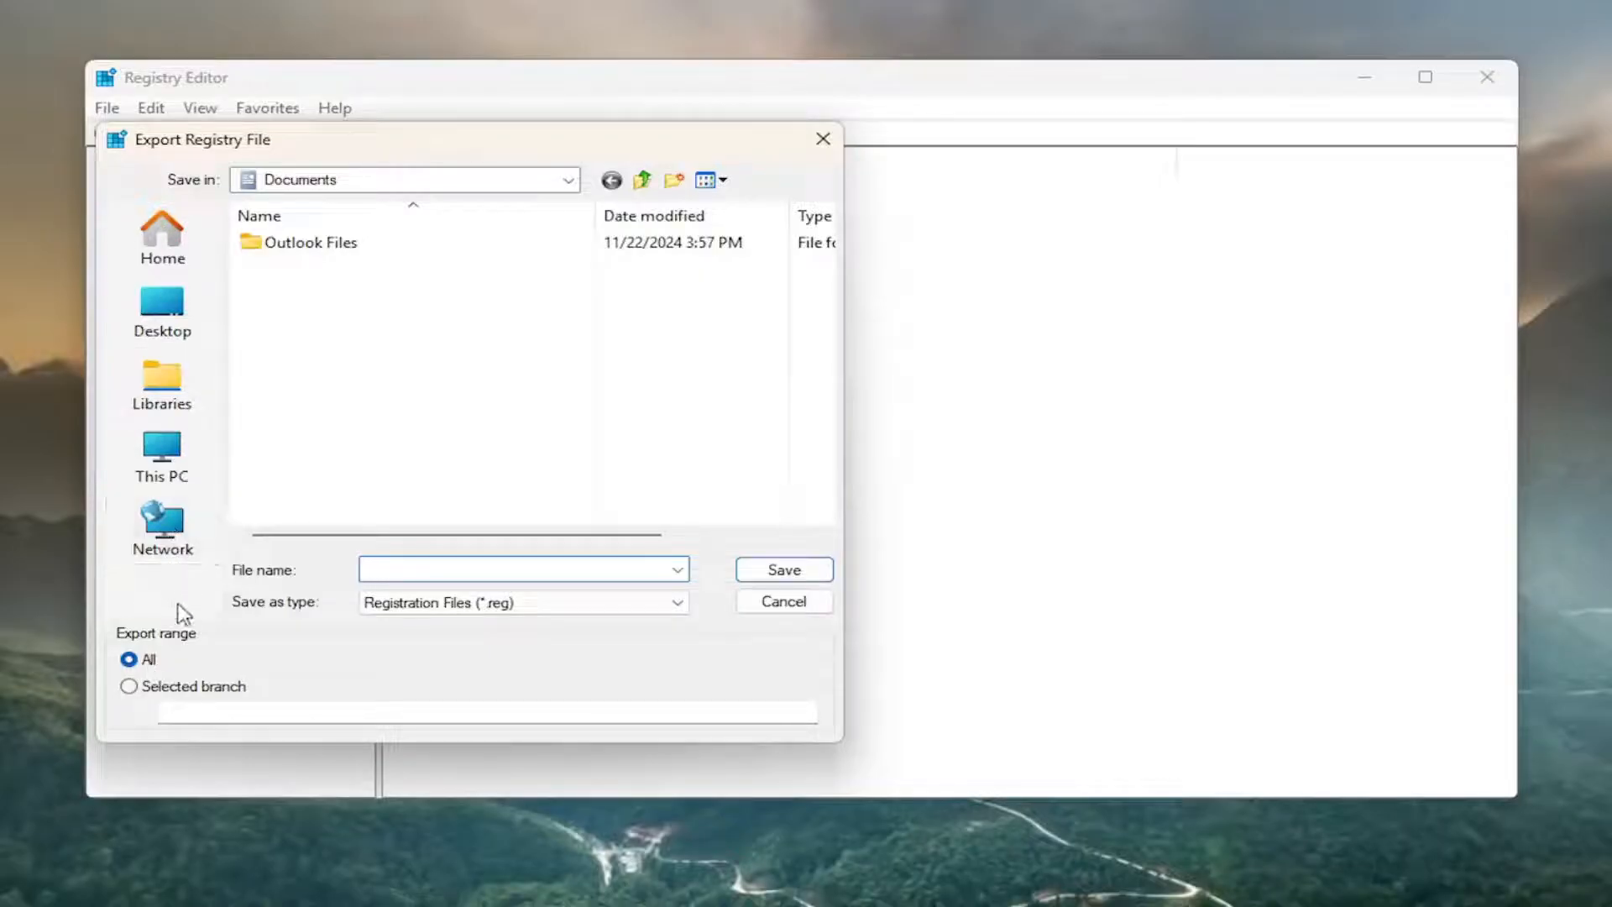
left_click(779, 604)
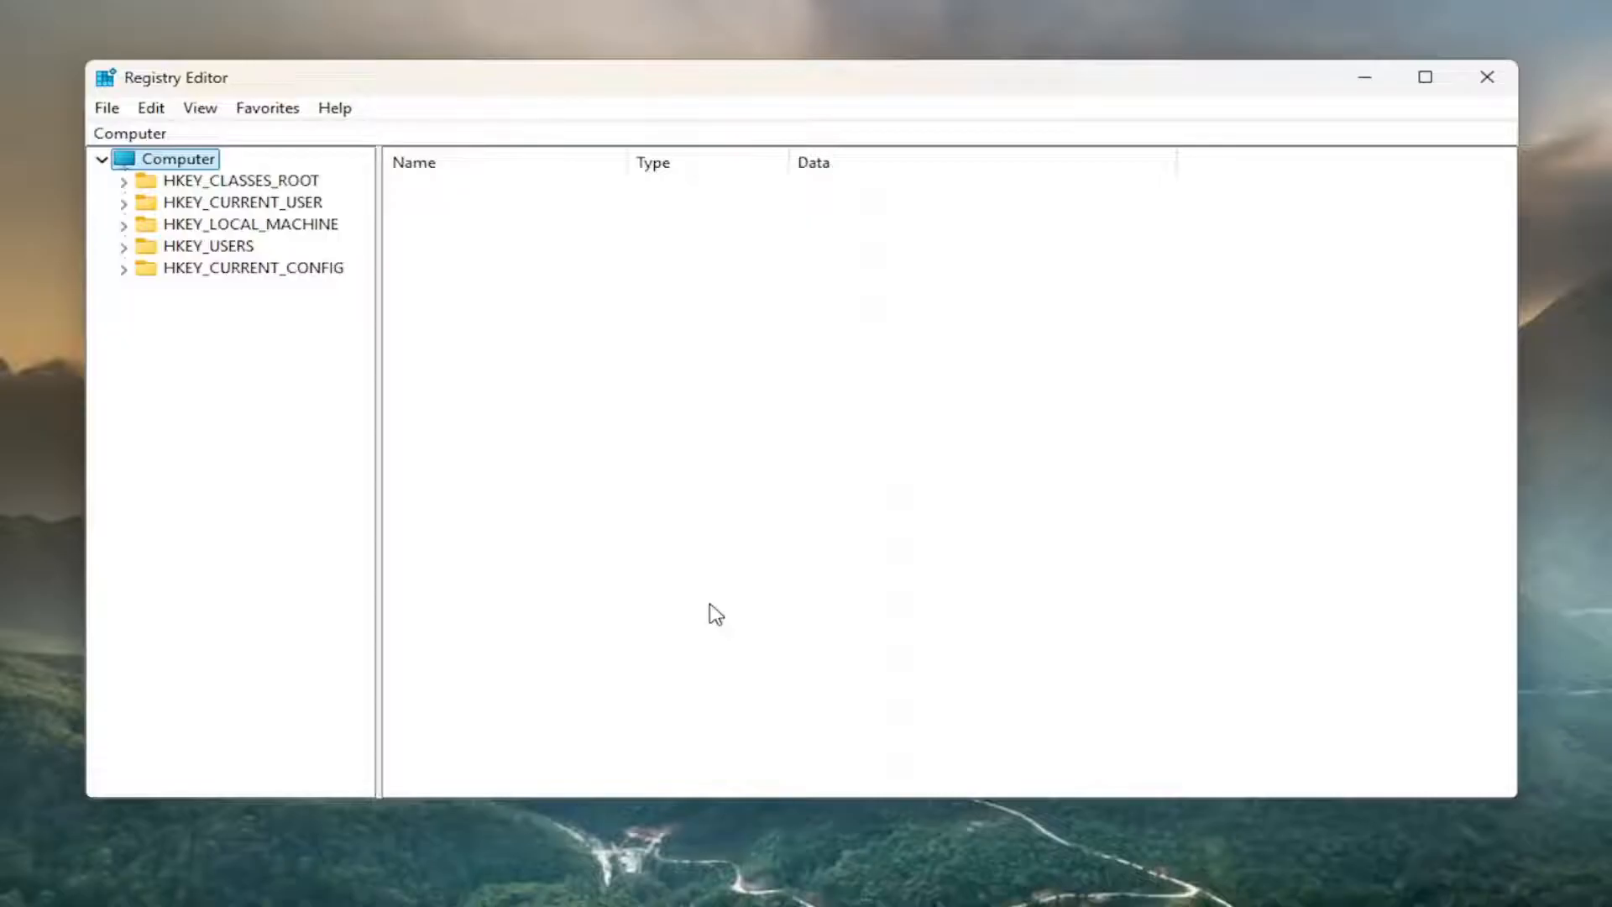
left_click(108, 107)
left_click(167, 143)
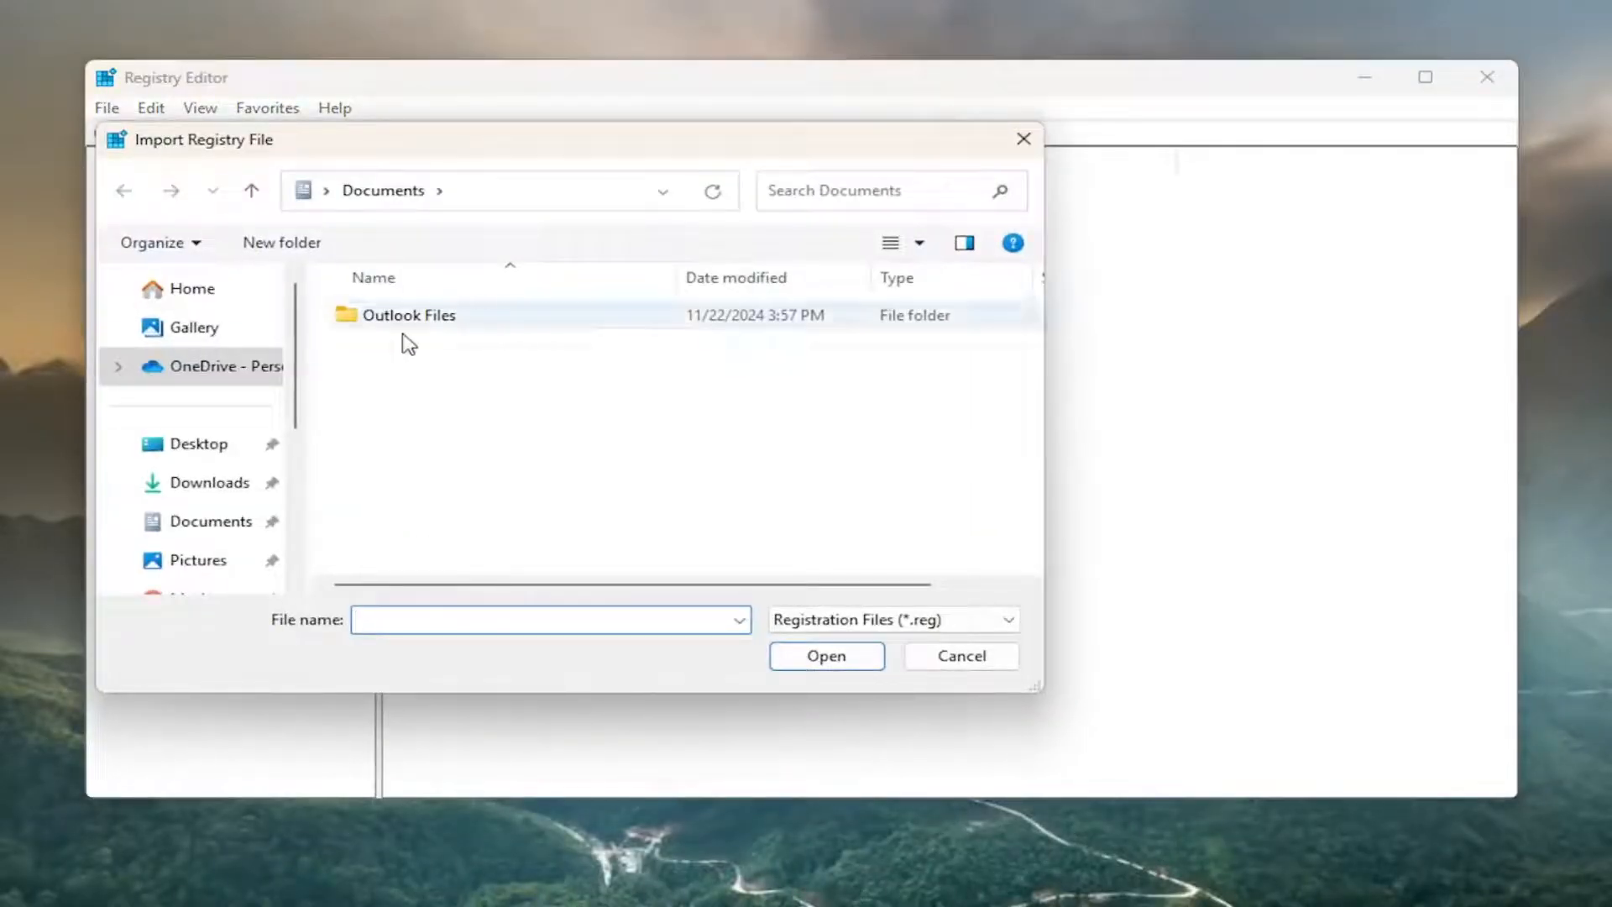
left_click(958, 660)
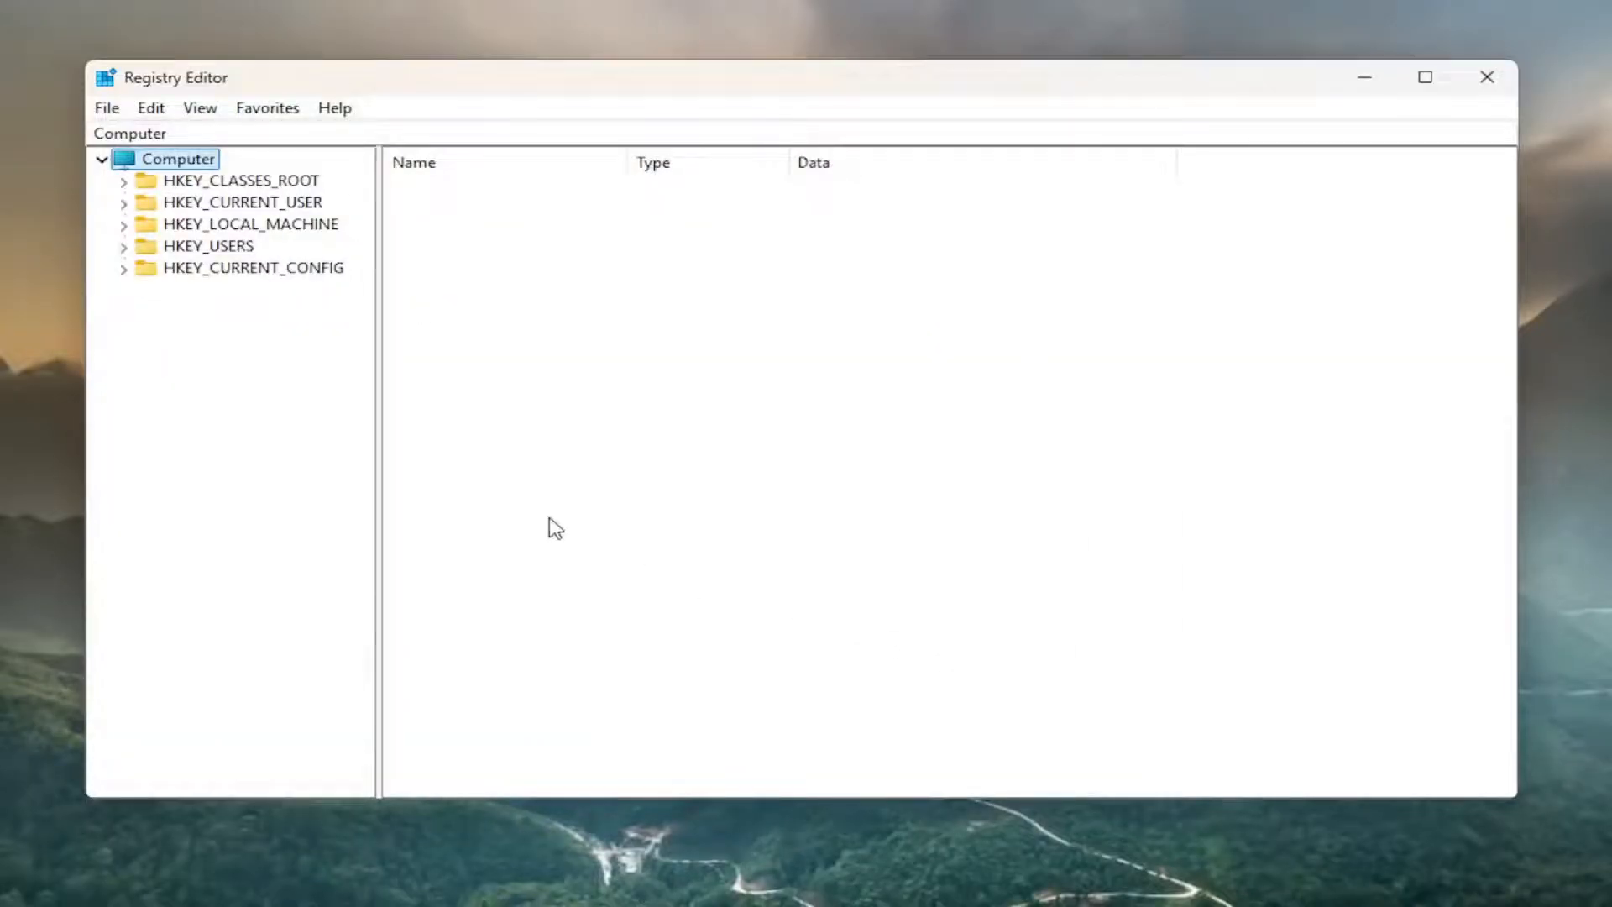
Expand the registry tree down to HKEY_LOCAL_MACHINE\SOFTWARE\Policies\Microsoft.
double_click(242, 217)
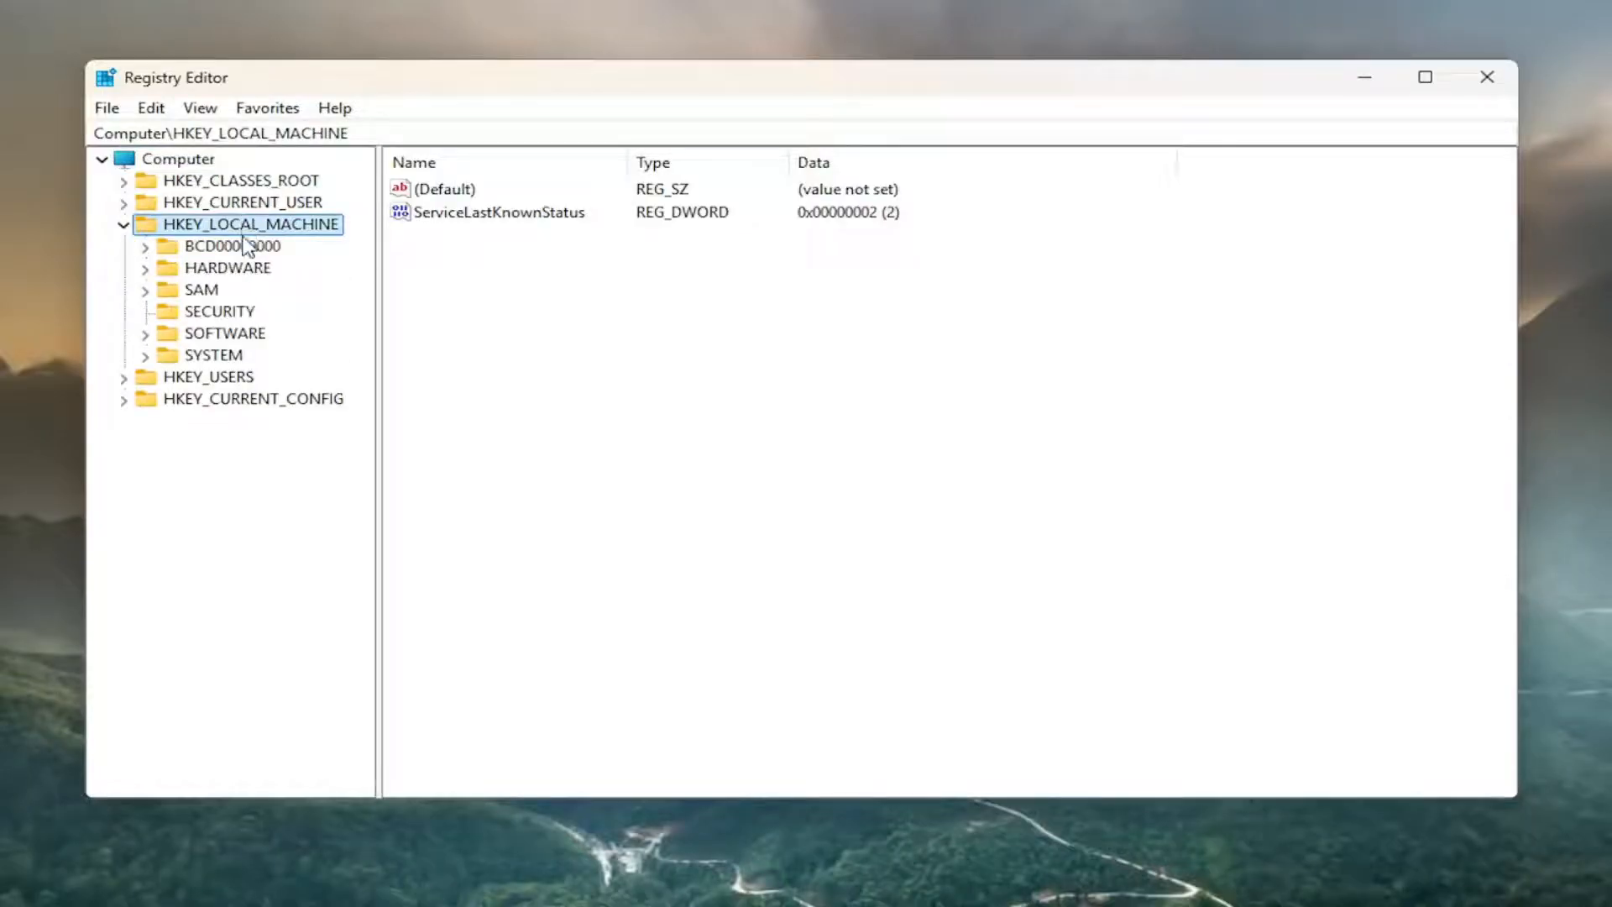
left_click(225, 339)
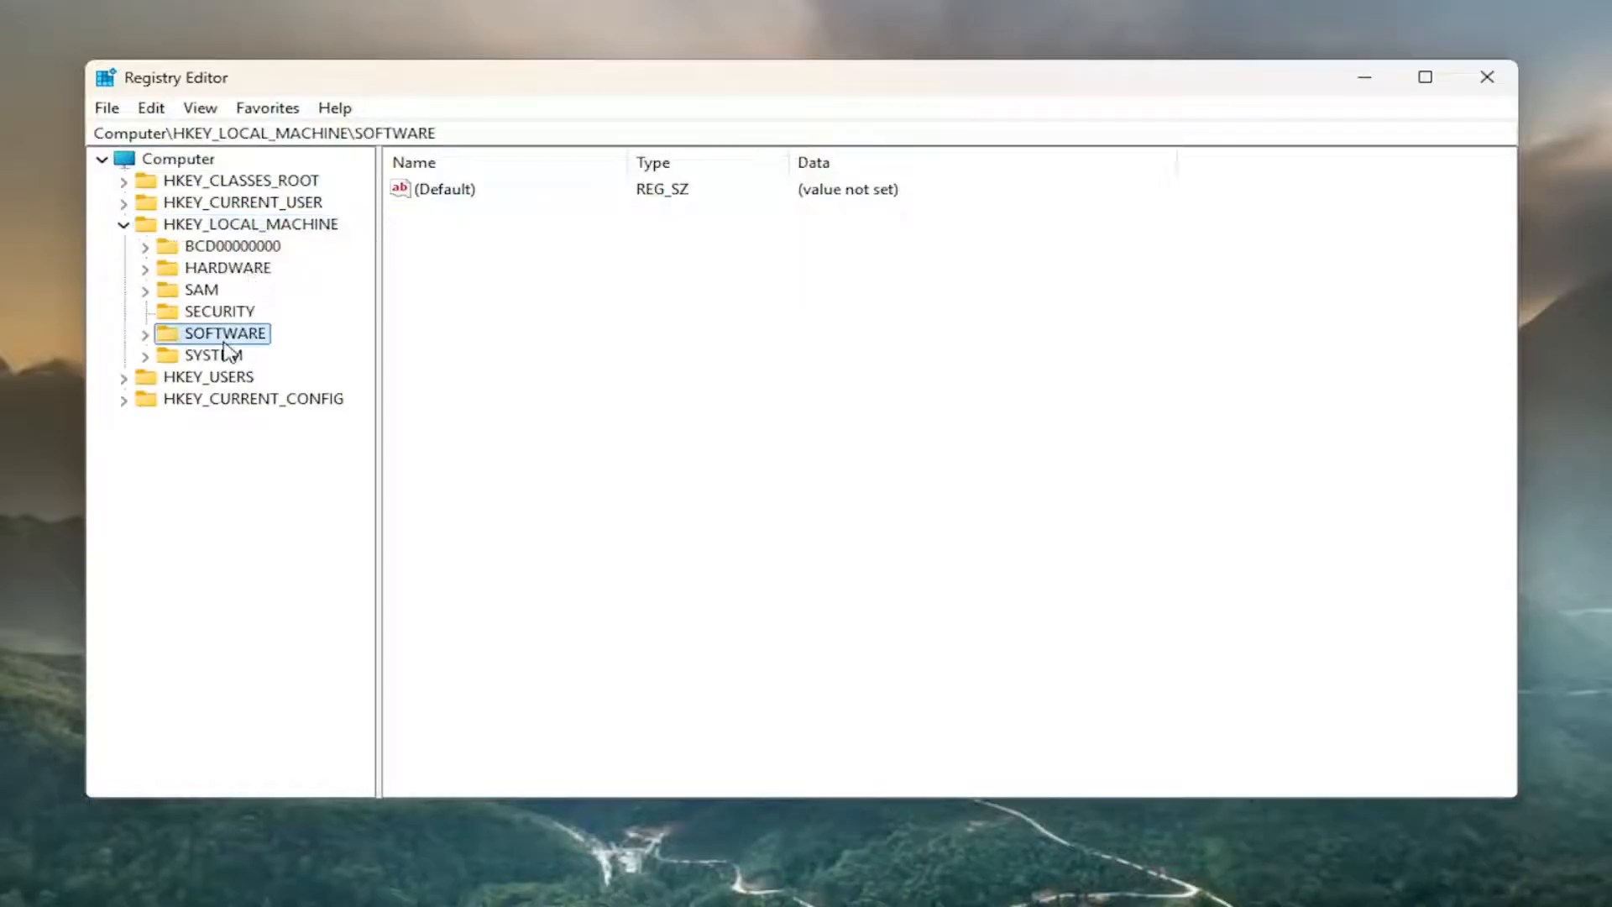
double_click(225, 339)
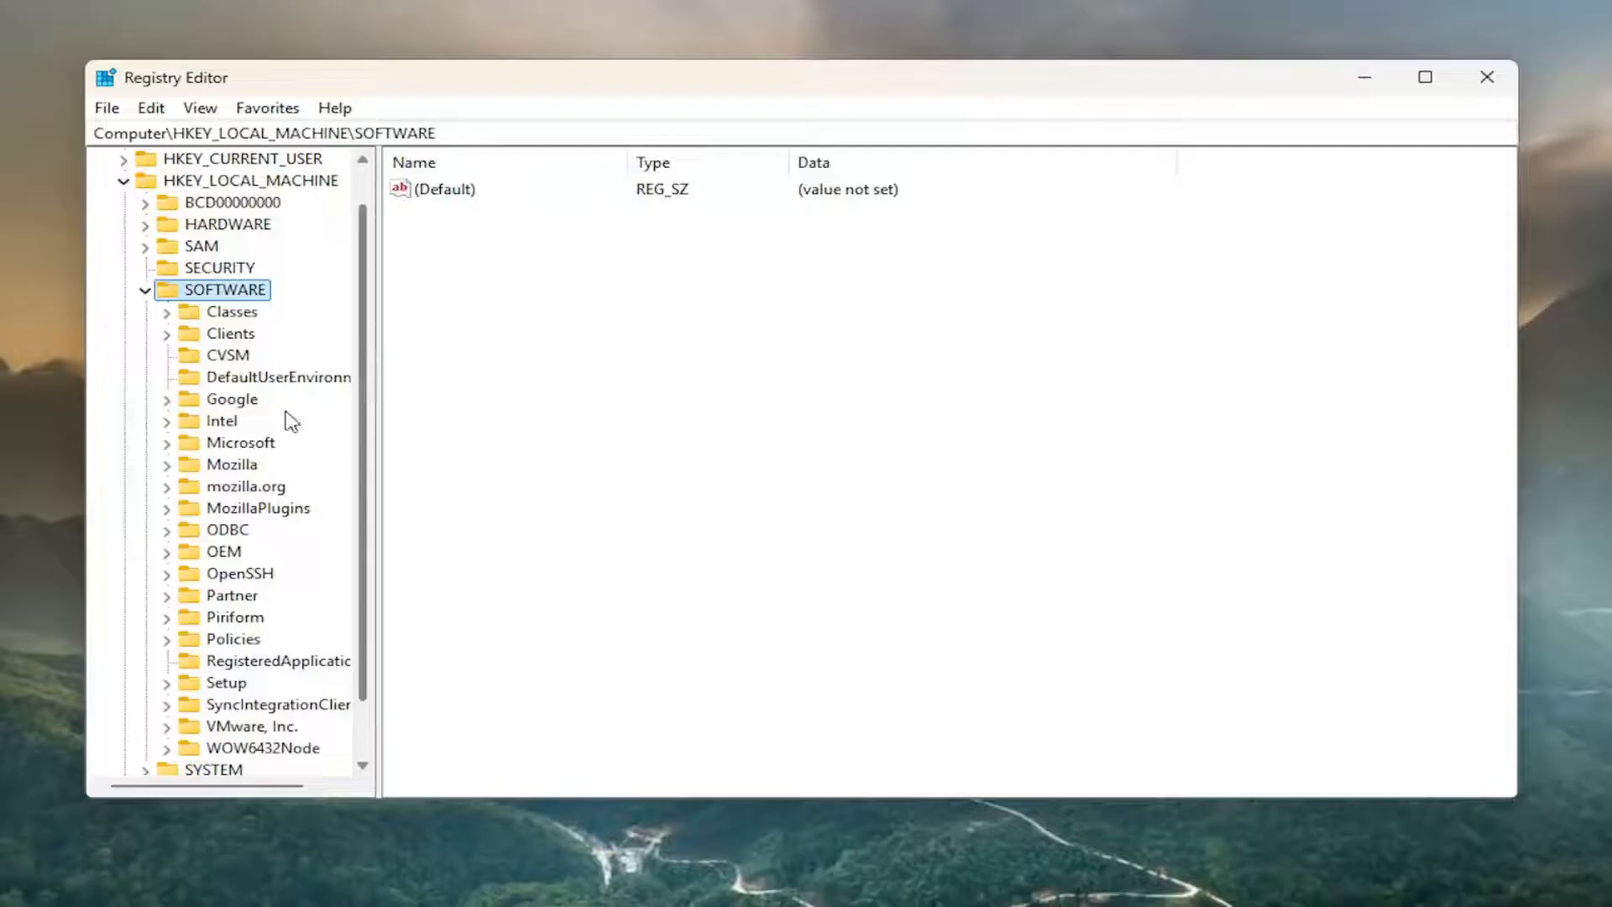
scroll(252, 598, "down", 1)
double_click(220, 573)
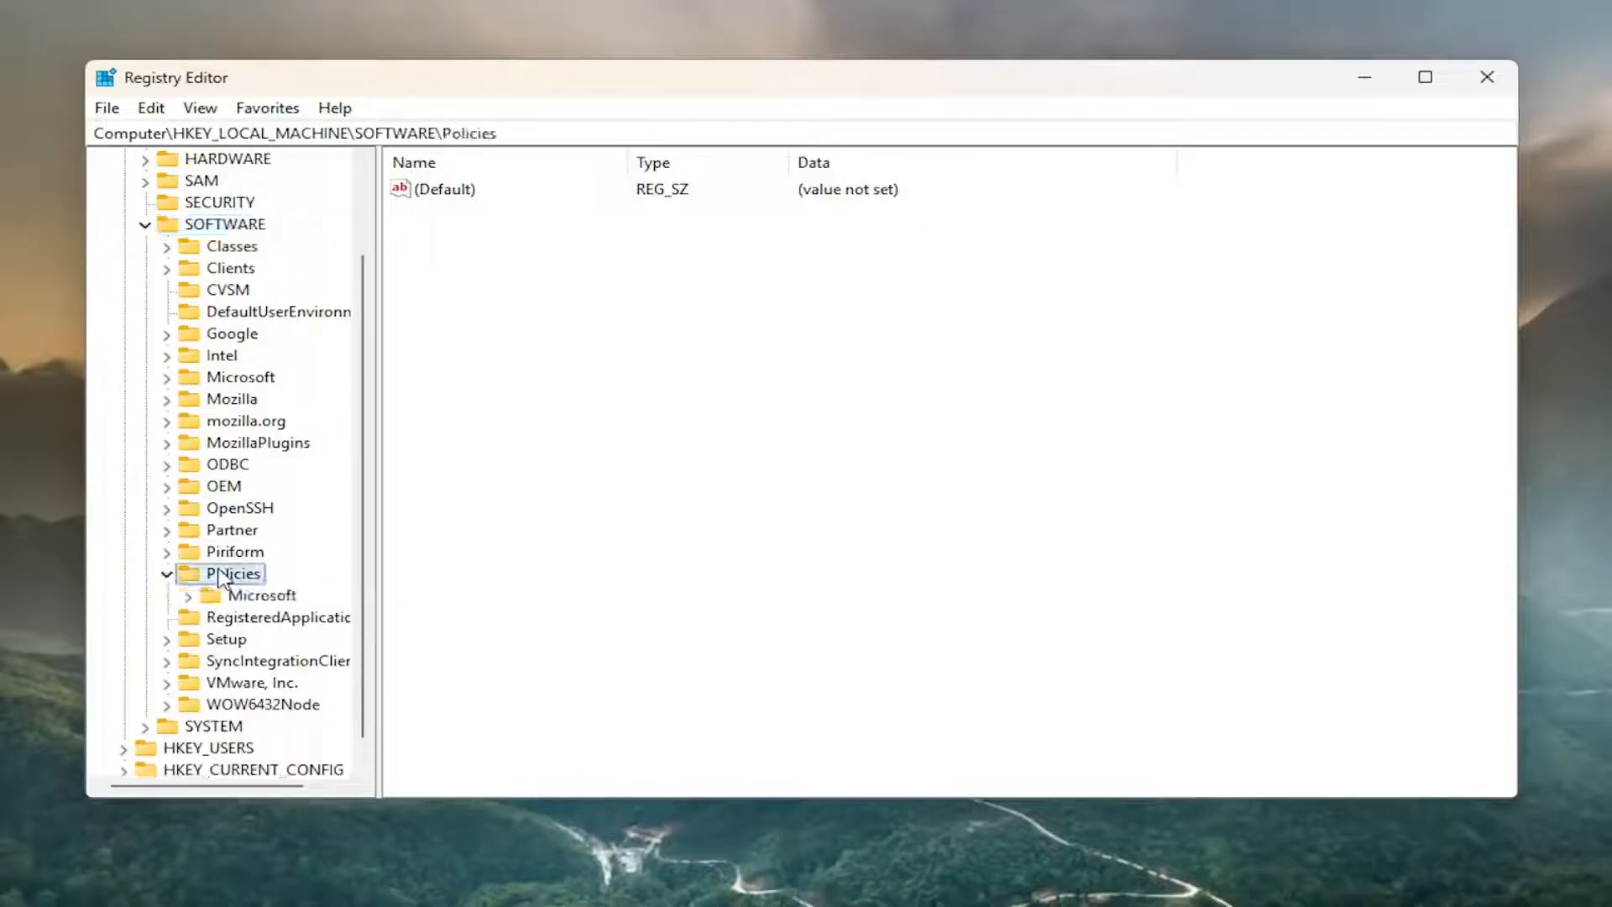
double_click(260, 595)
left_click(267, 596)
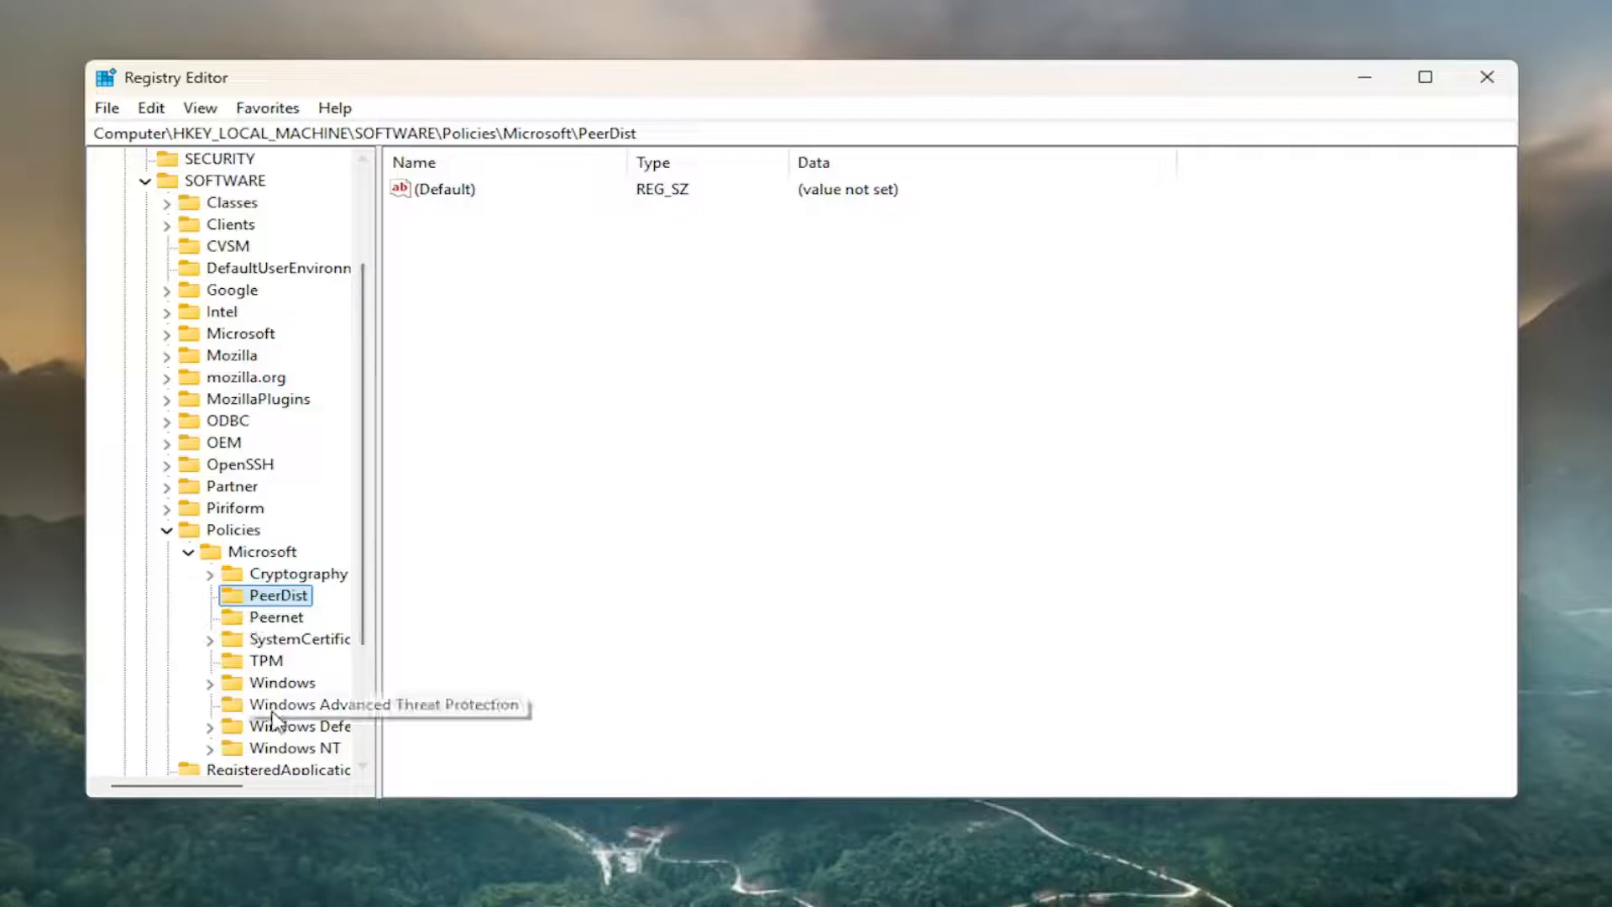
Open the Windows\CurrentVersion\Internet Settings key and view the available actions, including Delete, for its CallLegacyWCMPolicies value.
double_click(277, 682)
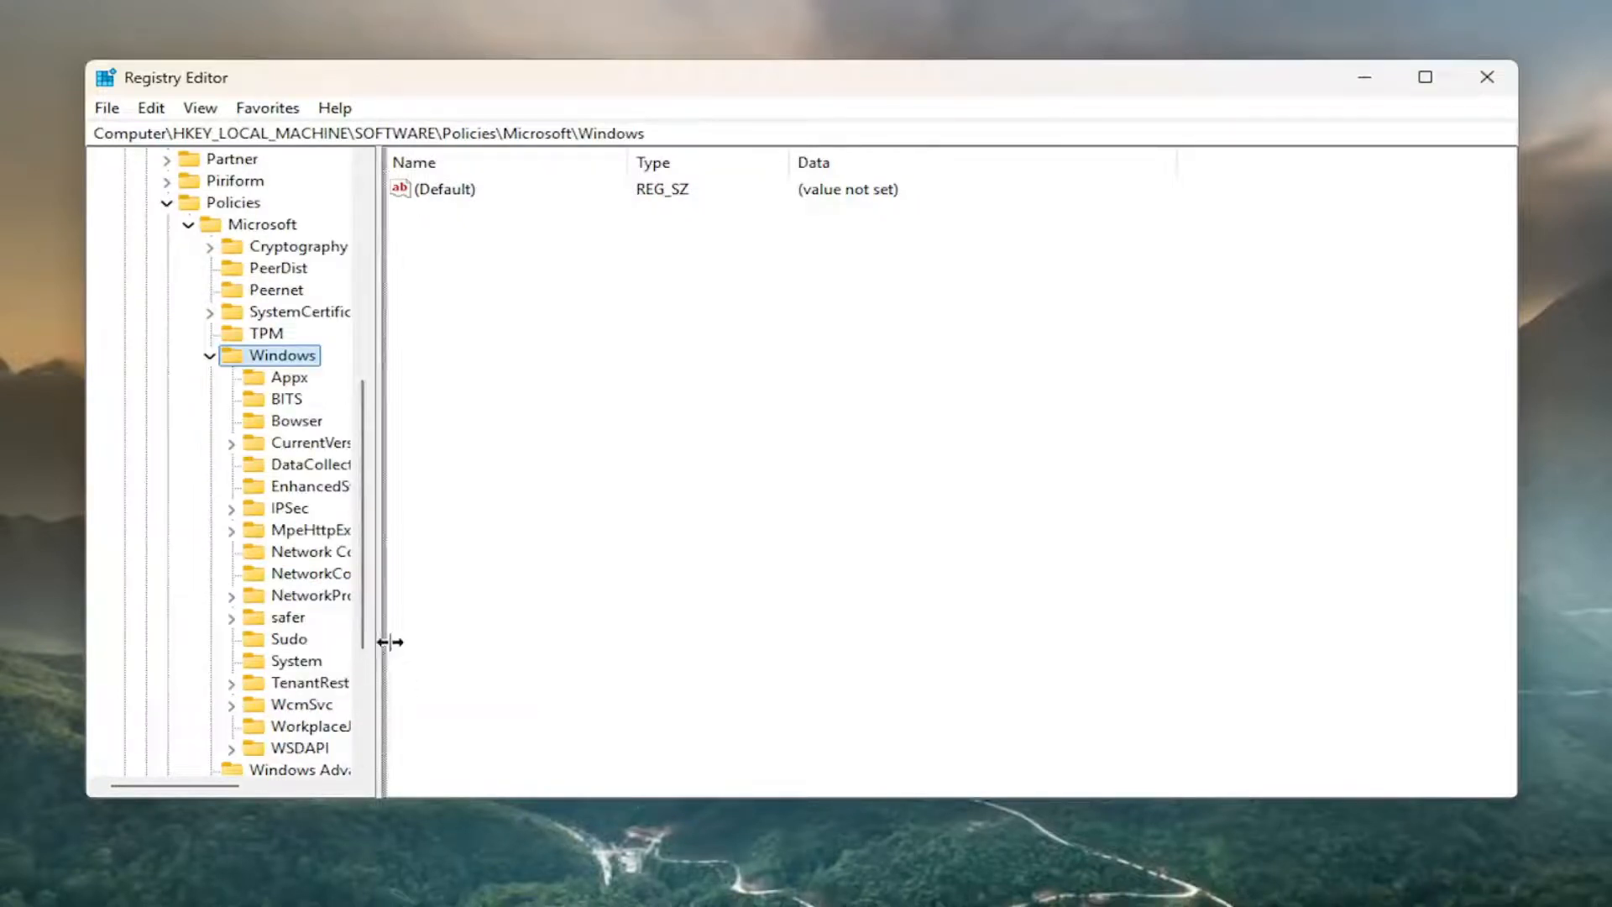
left_click_drag(378, 644, 514, 638)
double_click(309, 446)
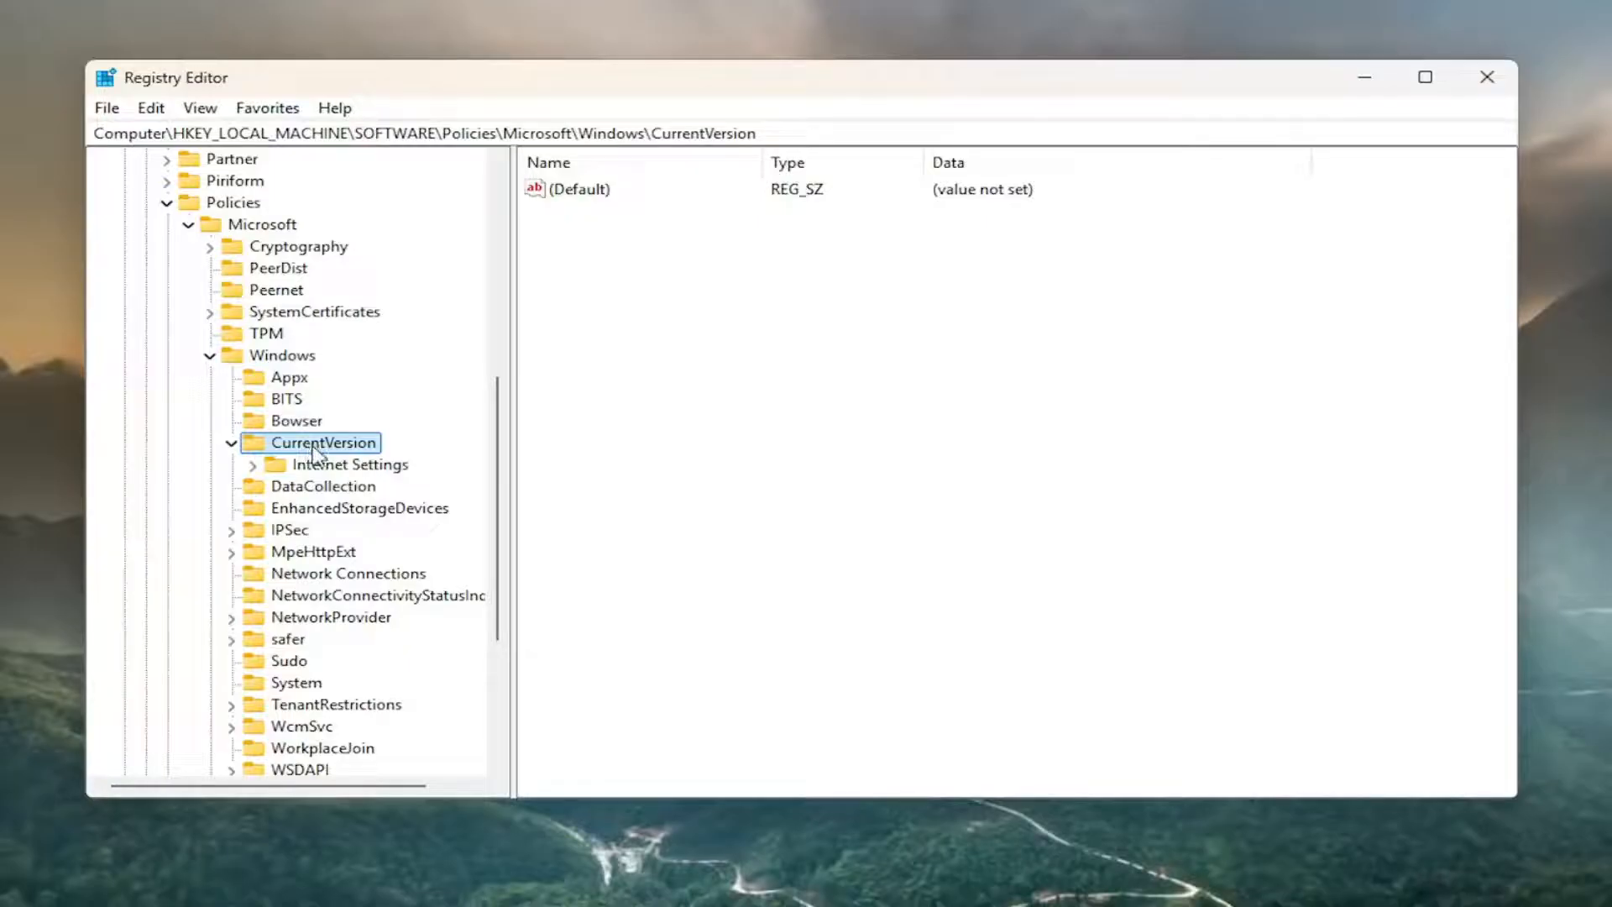
double_click(322, 467)
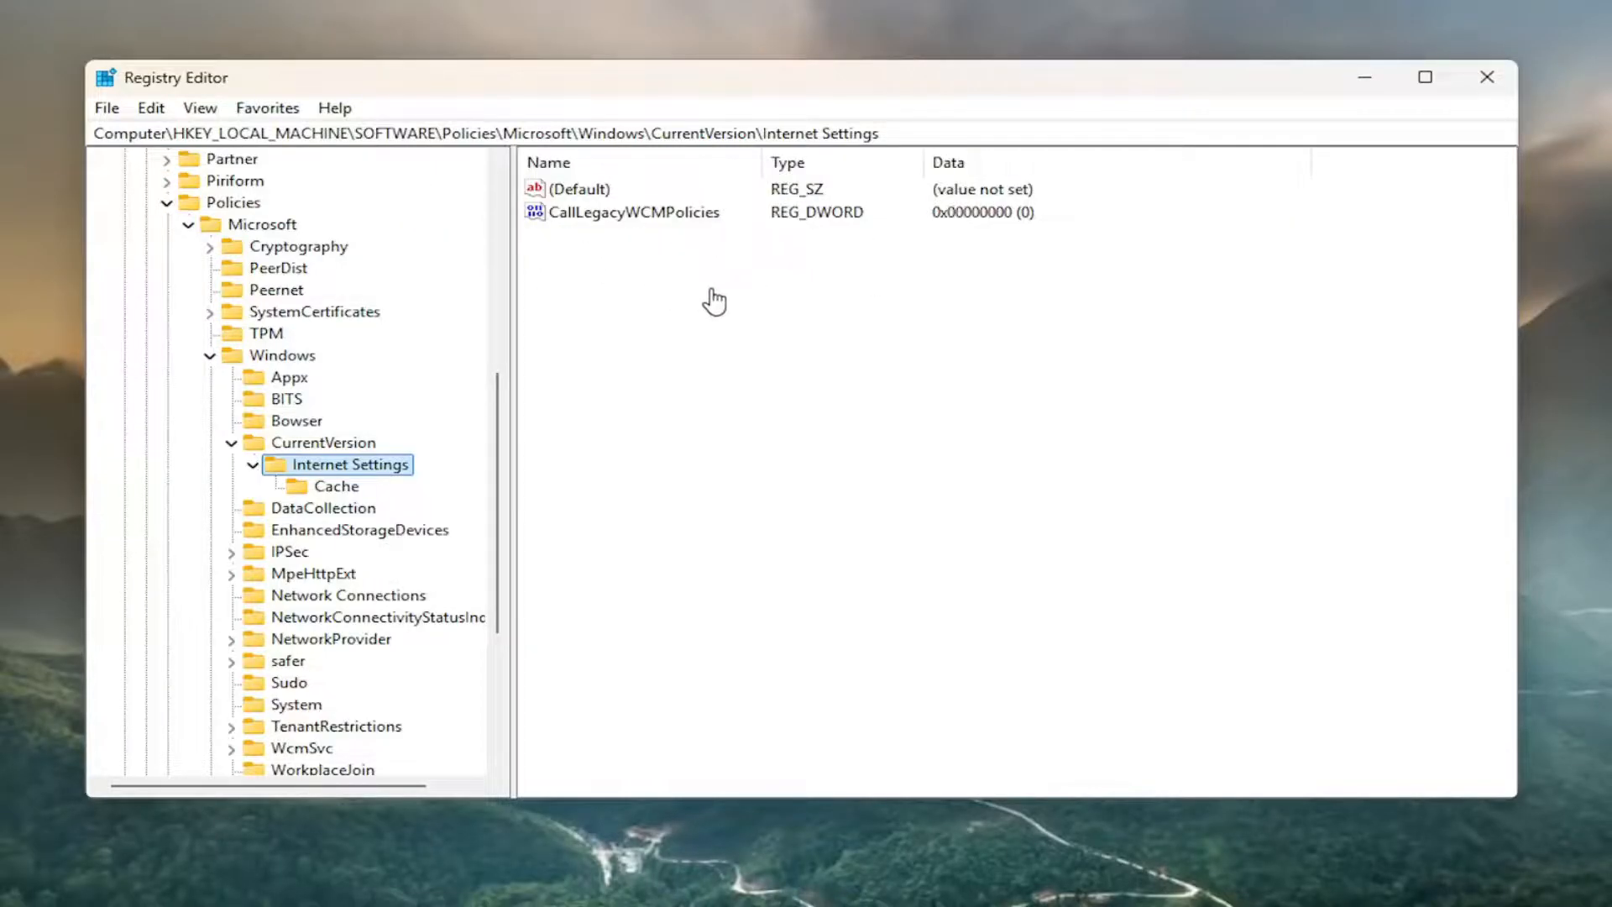
right_click(659, 217)
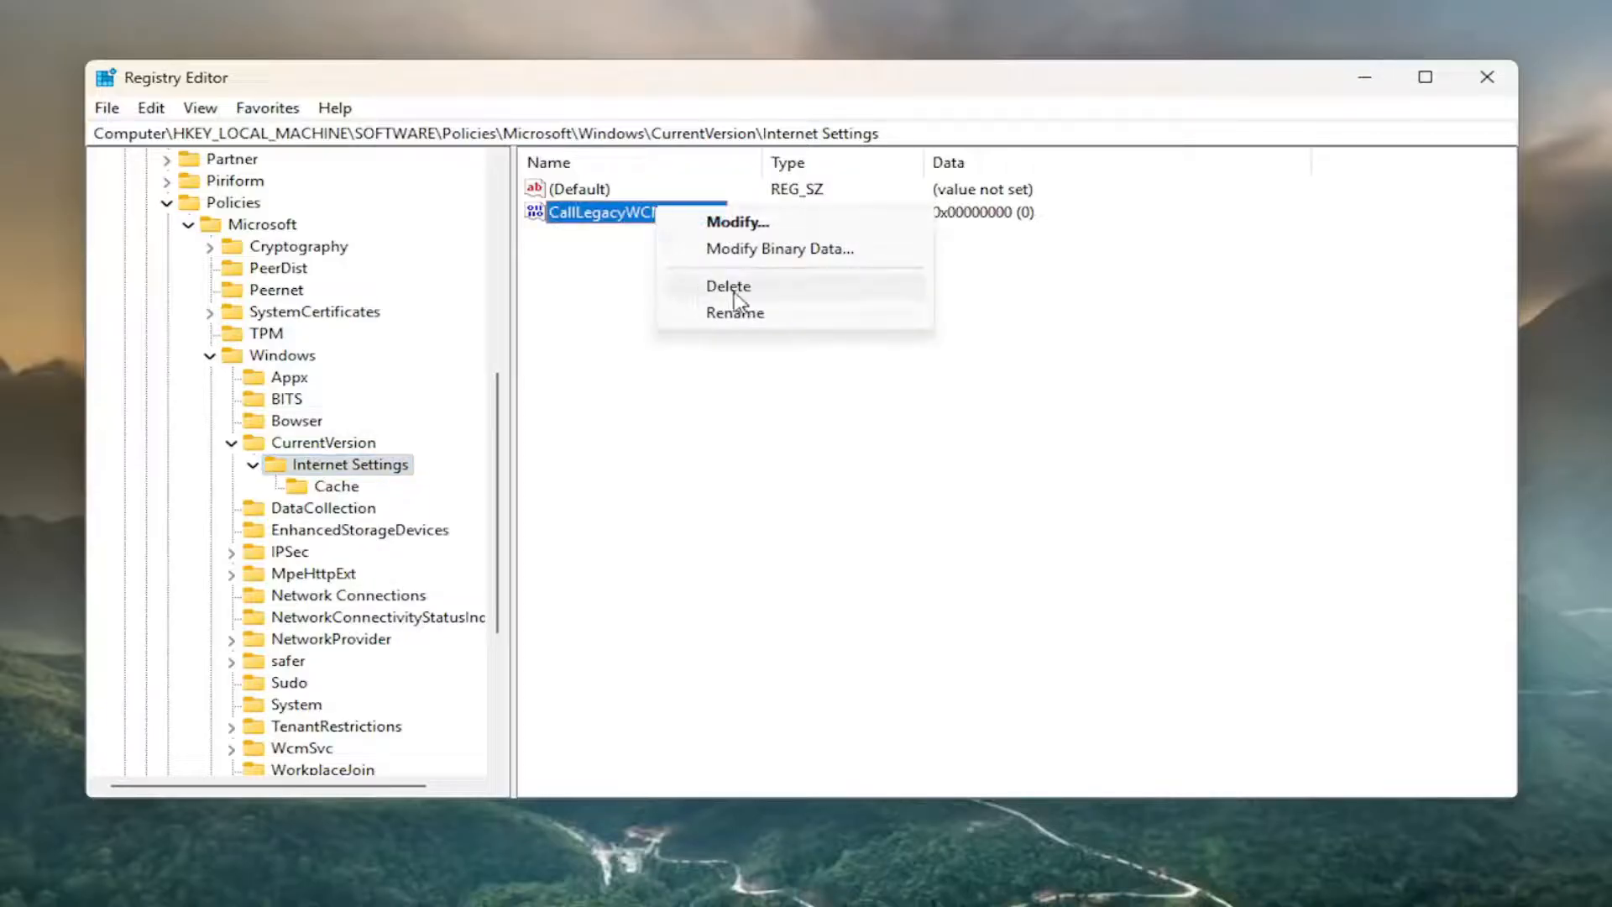
left_click(657, 295)
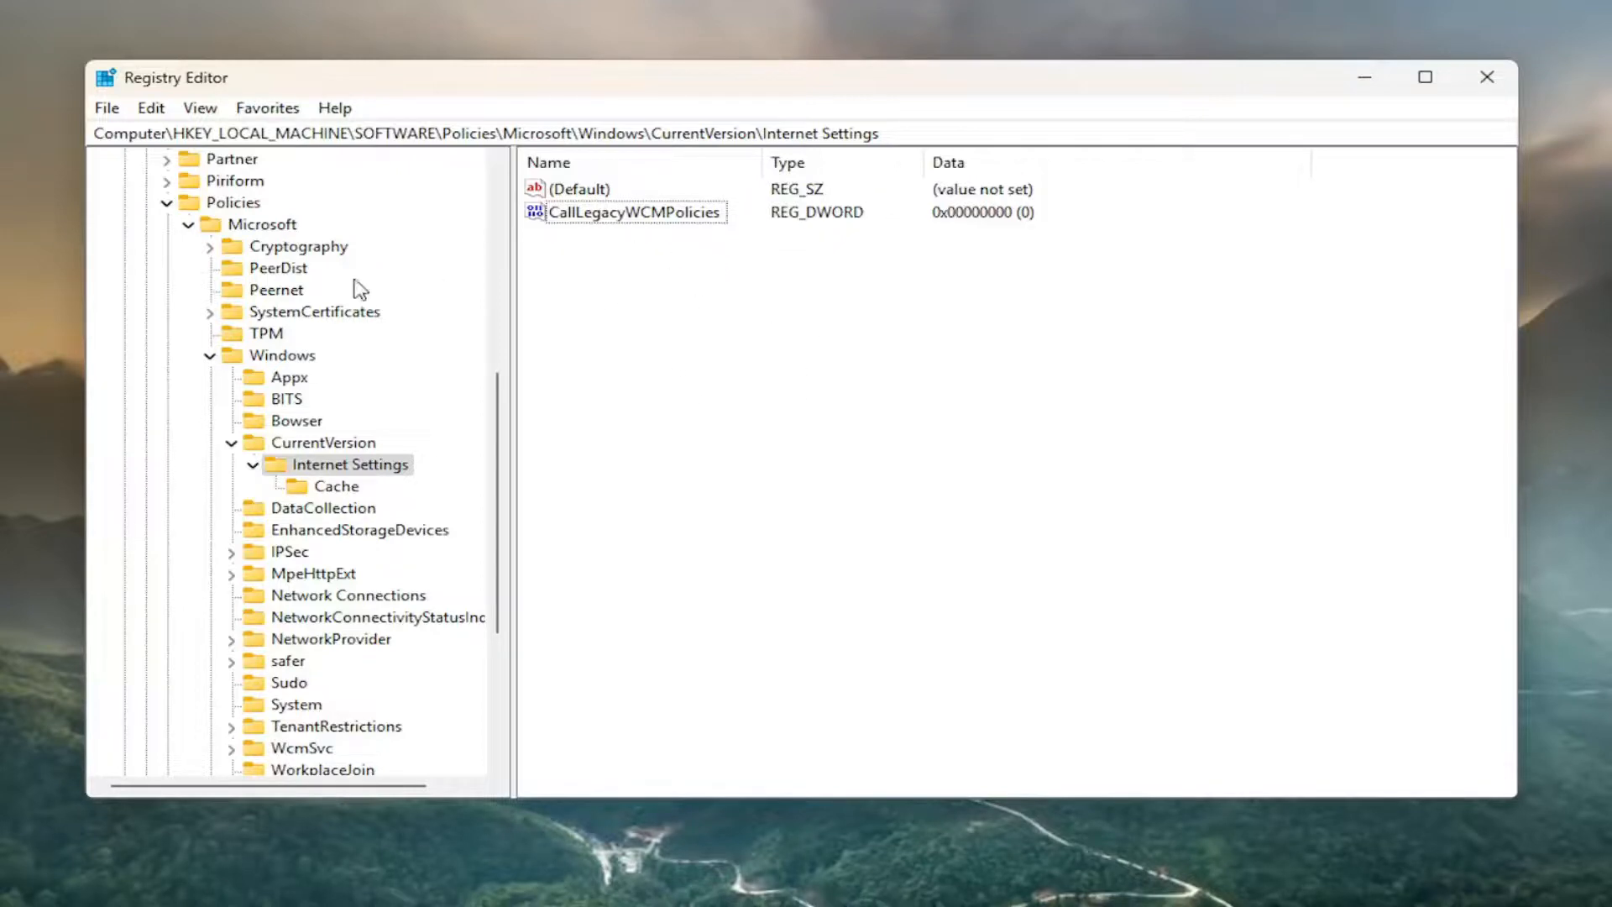
Collapse the expanded registry keys back to HKEY_LOCAL_MACHINE and close Registry Editor.
double_click(277, 445)
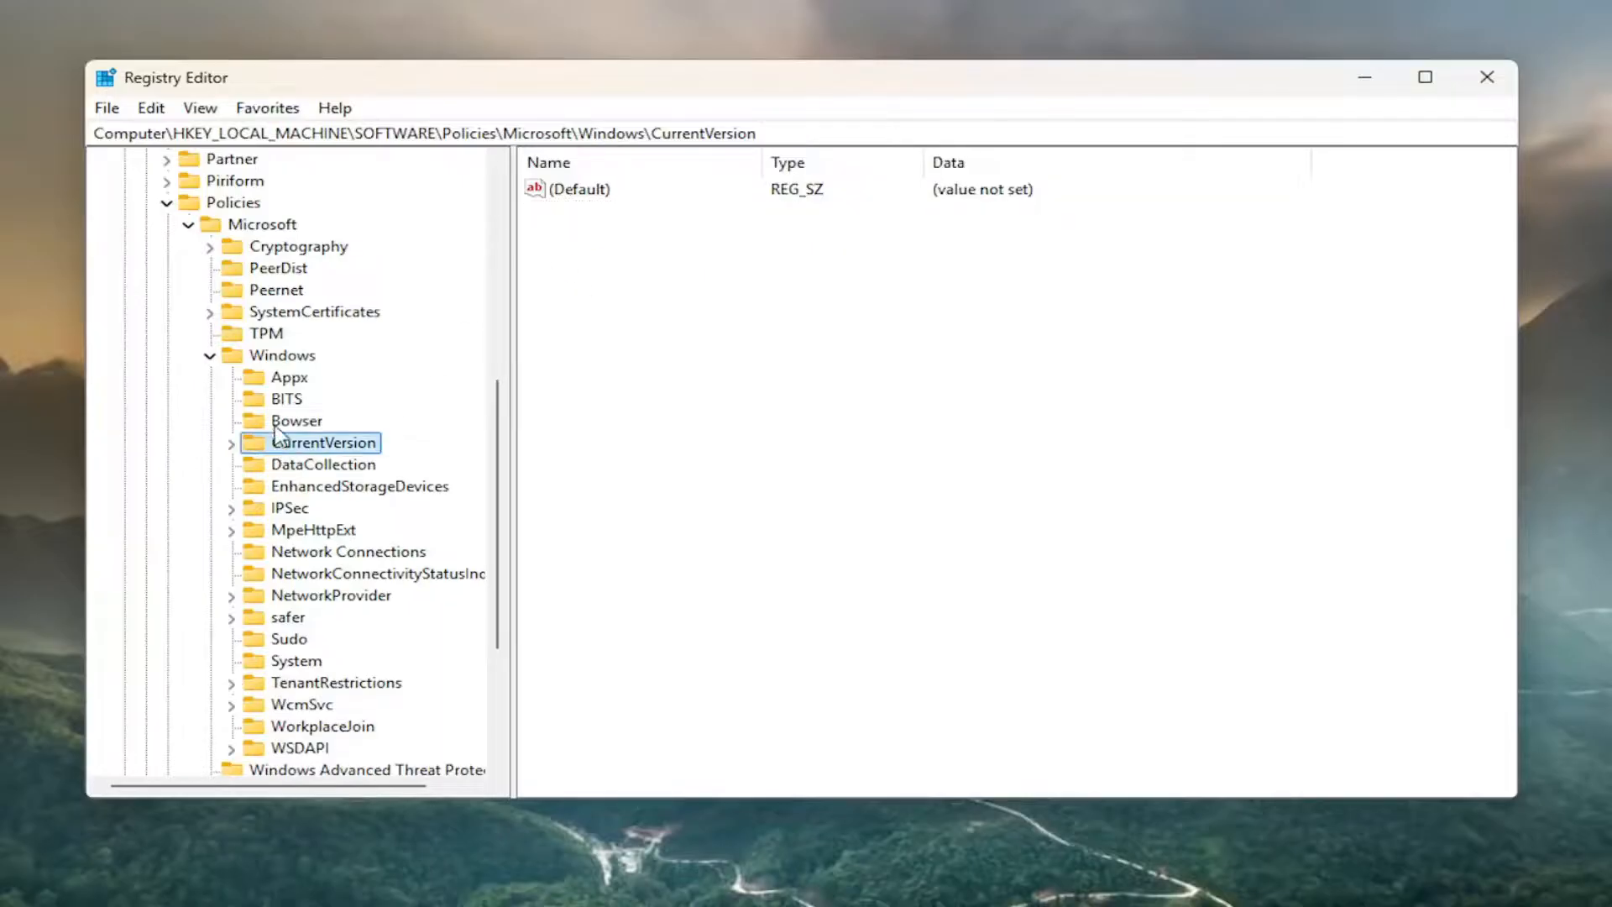
left_click(256, 334)
key("Left")
key("Left")
key("Left")
key("Left")
key("Left")
key("Left")
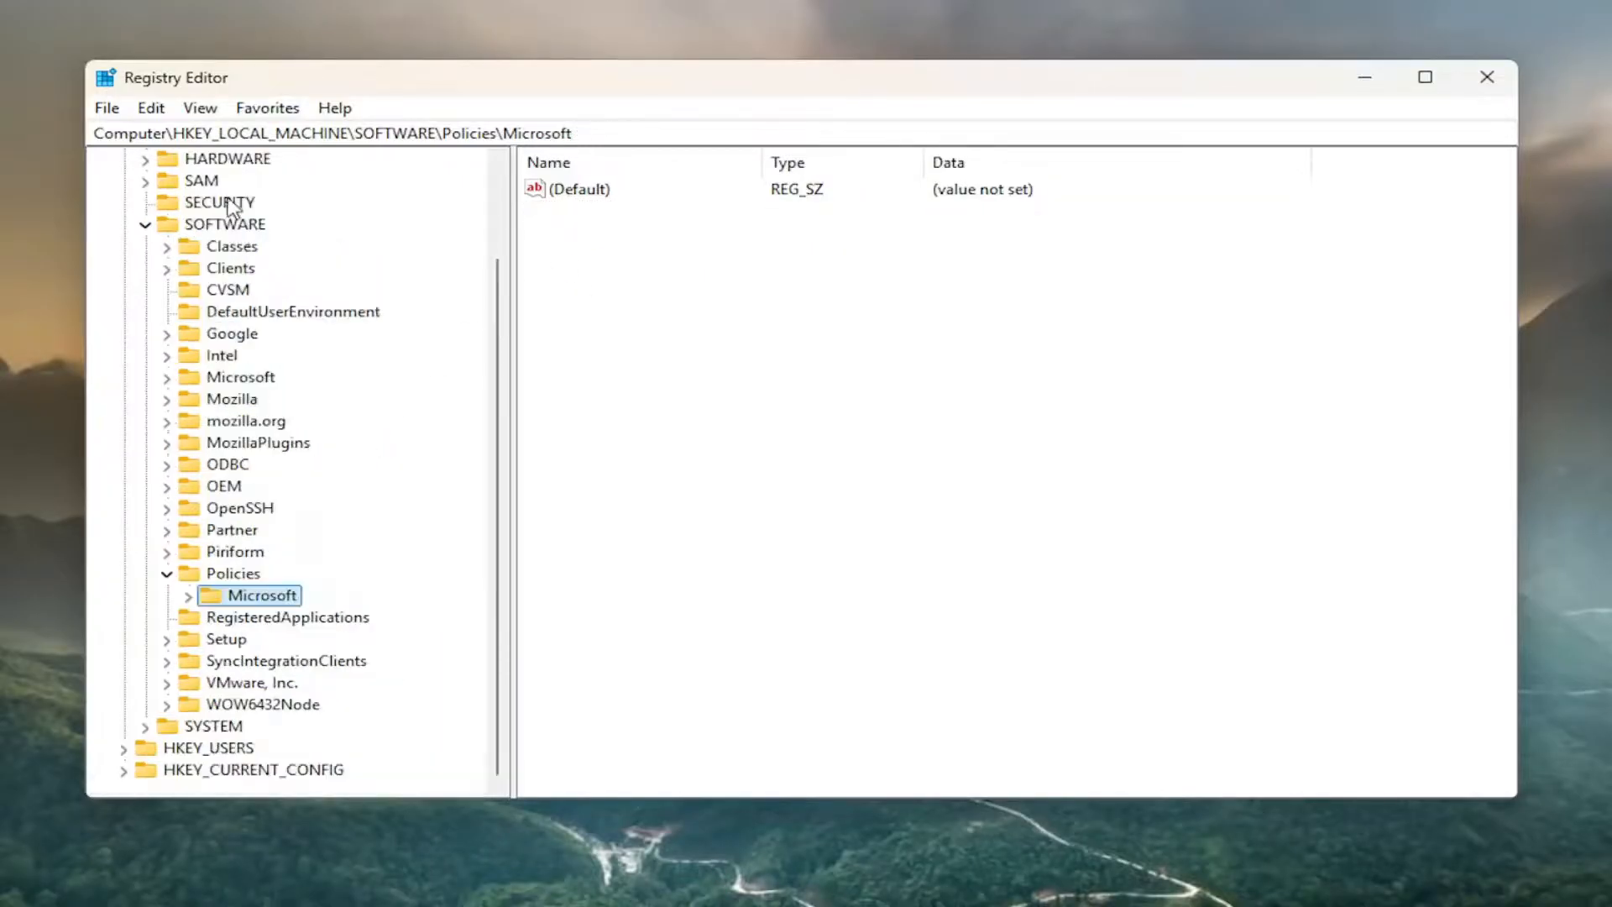
key("Left")
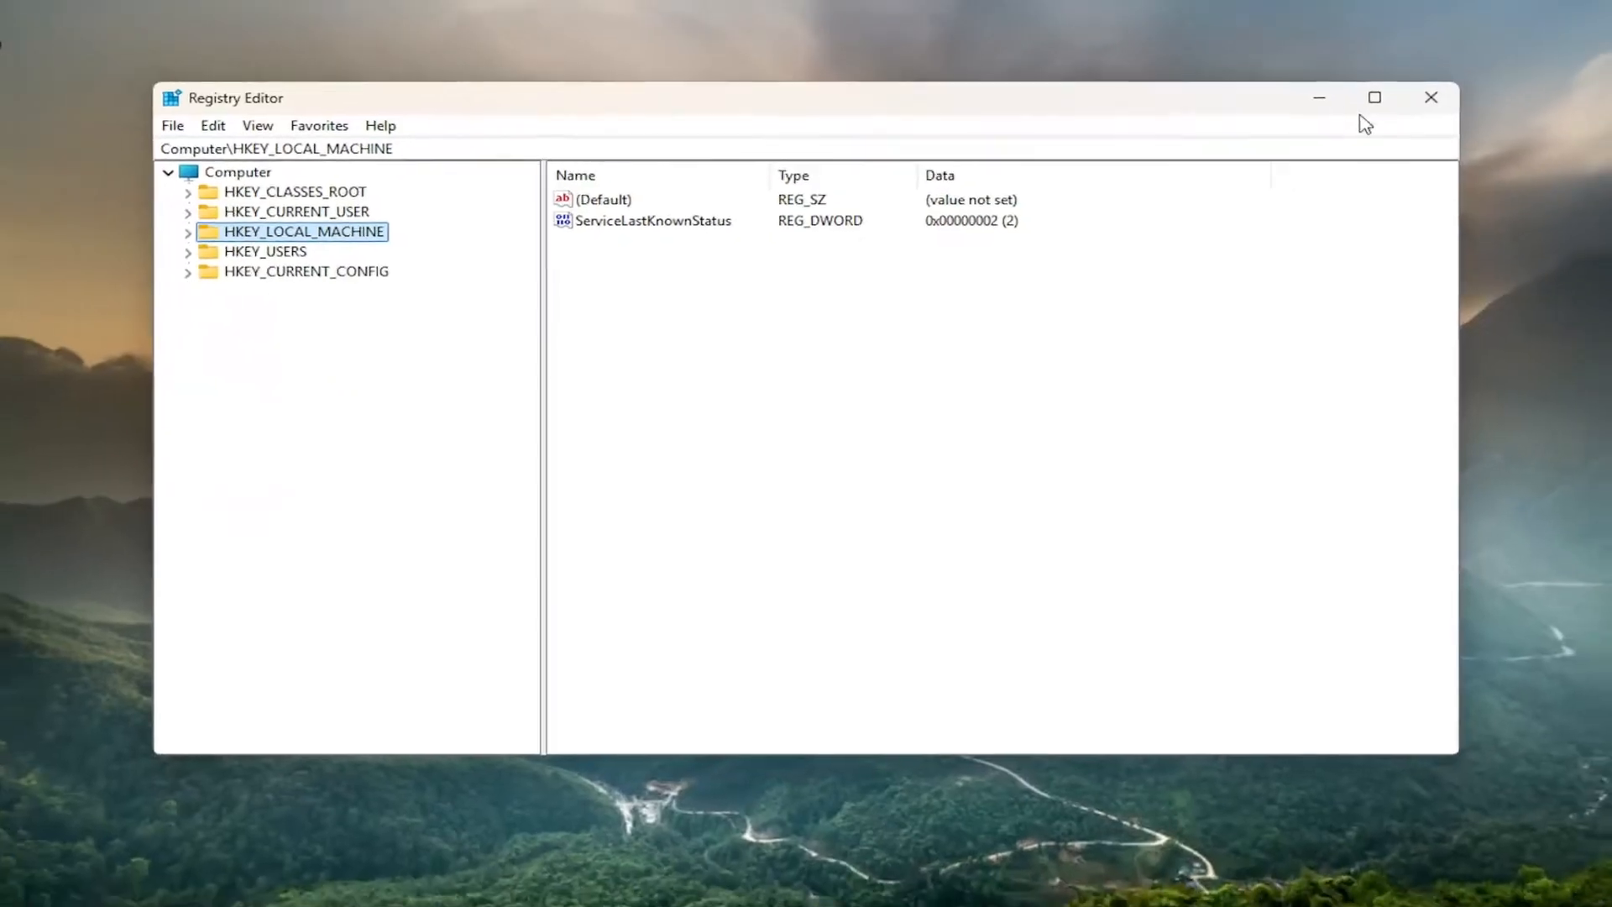
left_click(1487, 77)
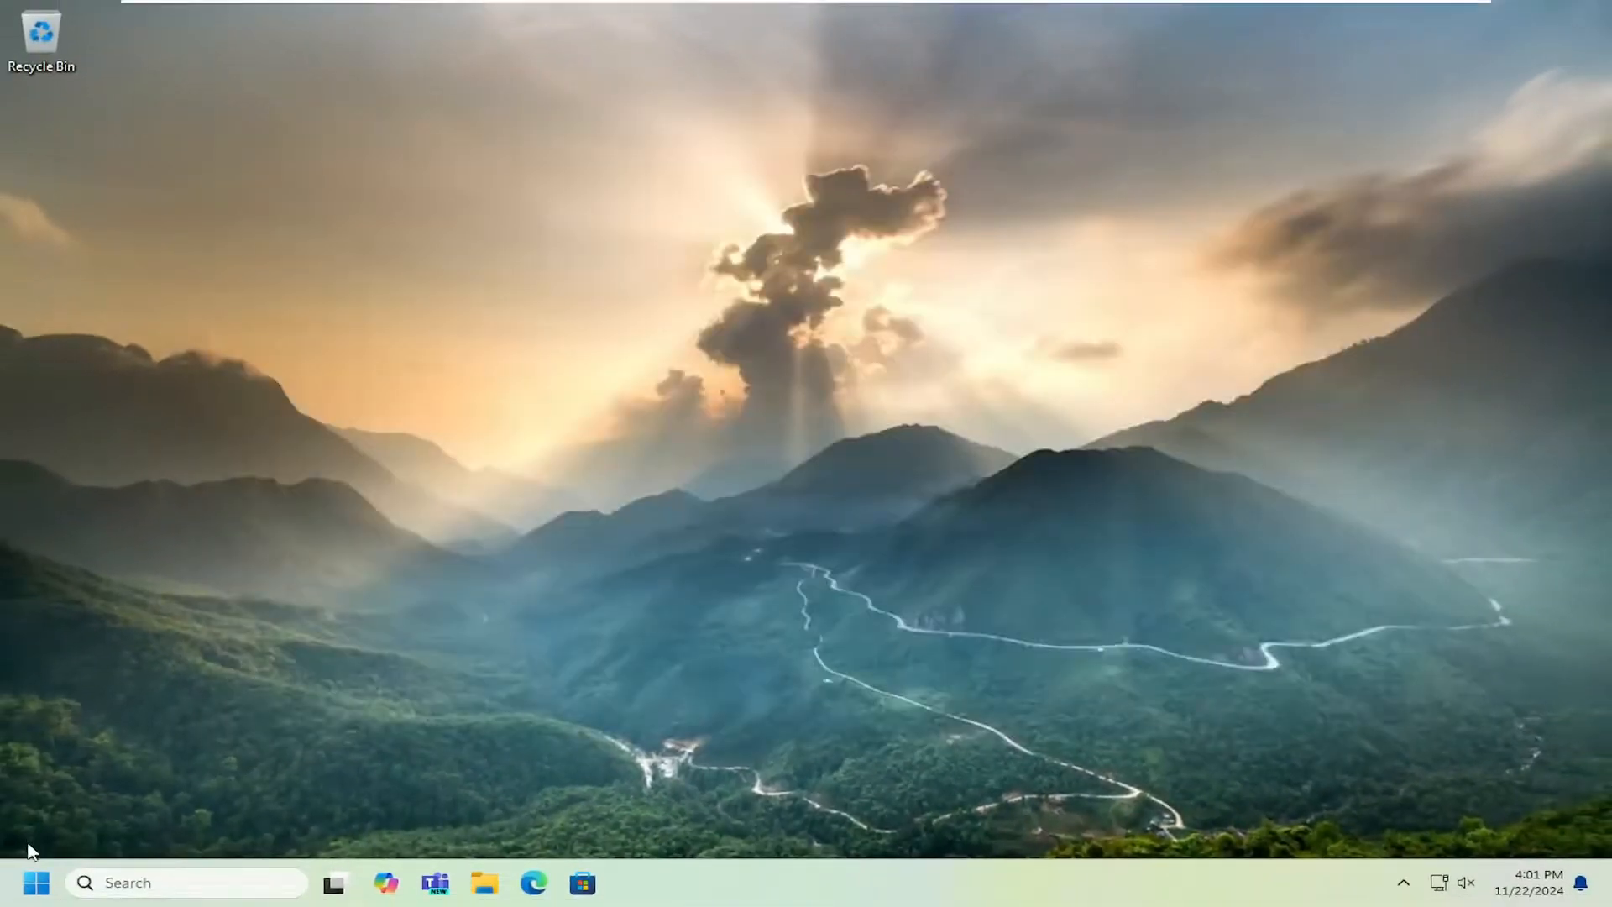
Restart the computer.
right_click(36, 882)
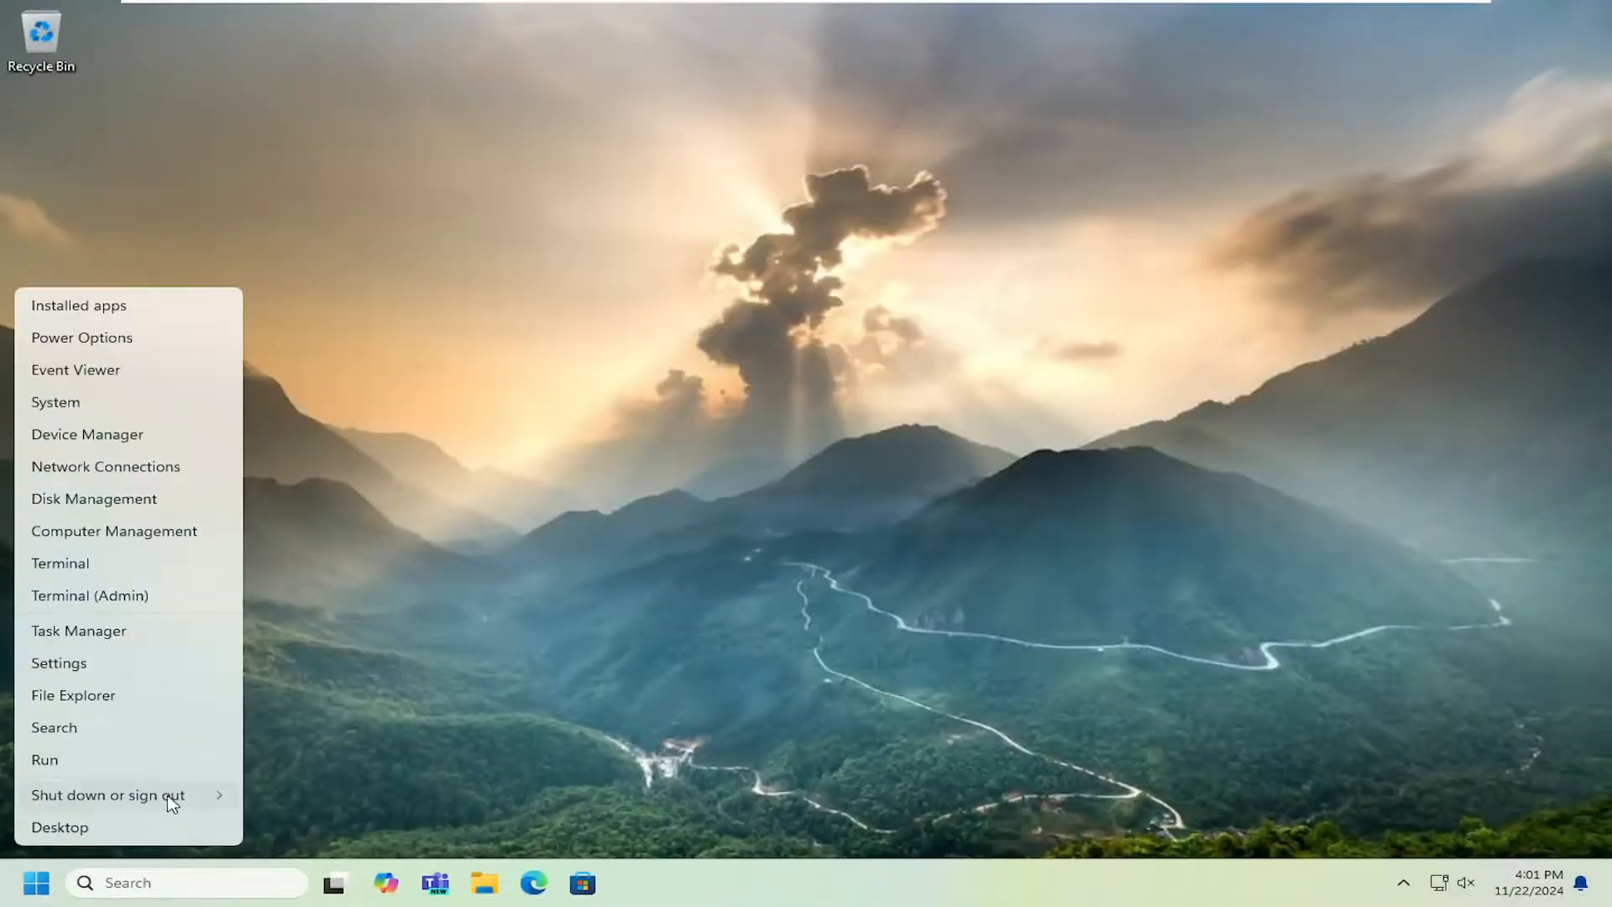
mouse_move(169, 797)
left_click(277, 792)
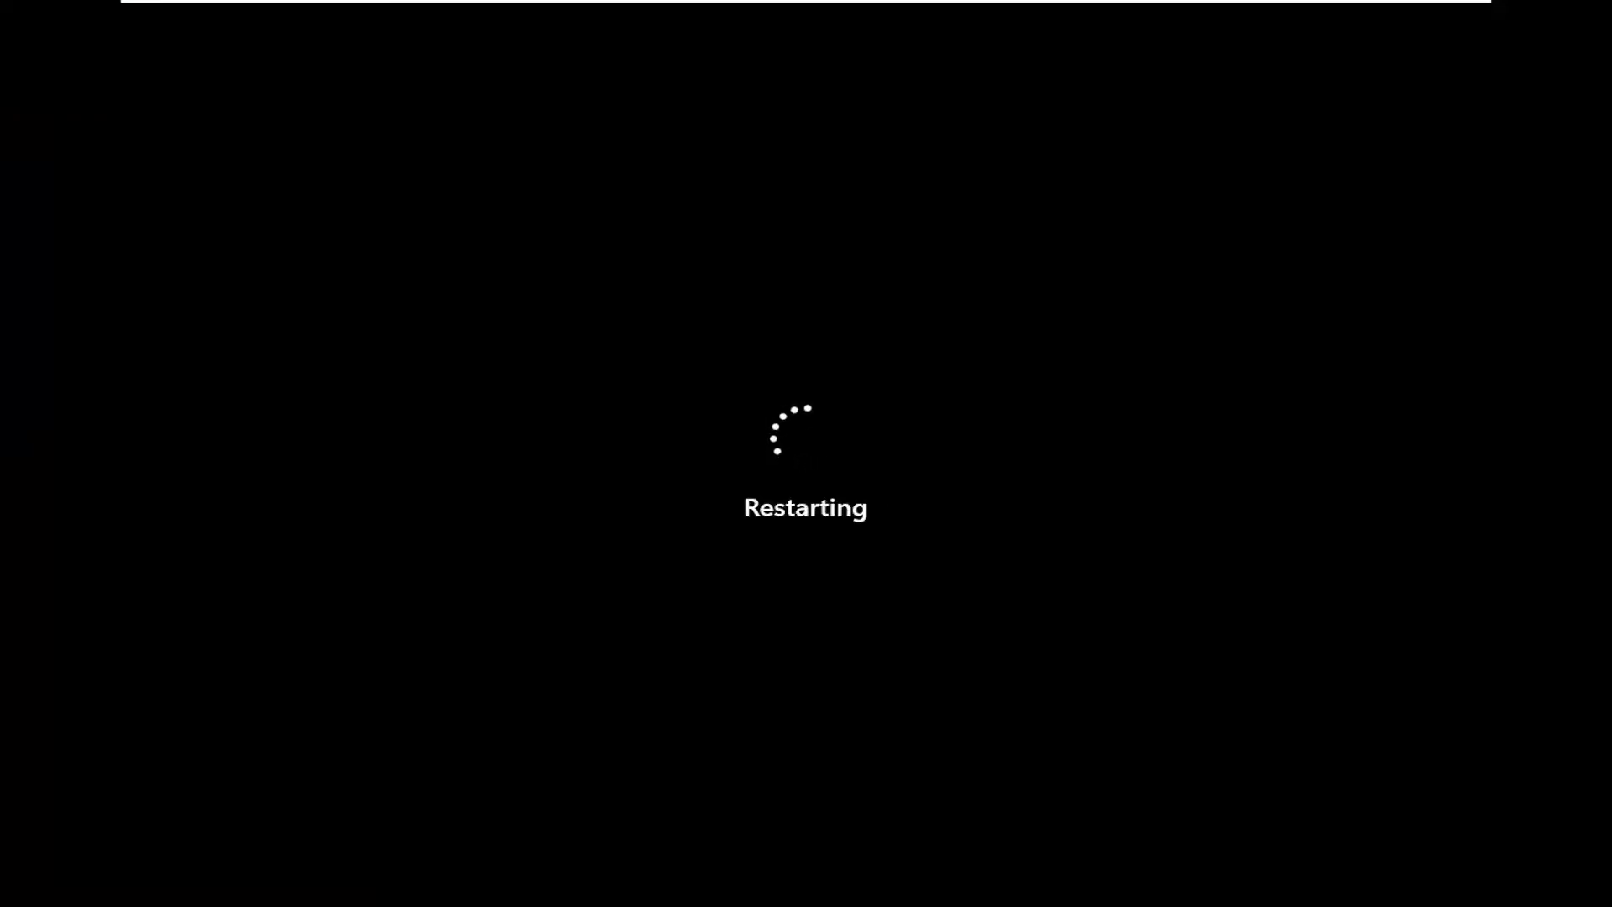